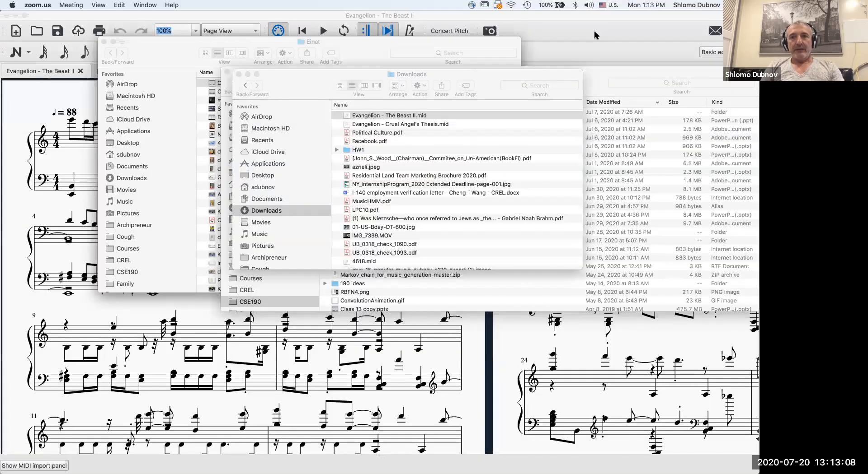
Switch to MuseScore and bring up the Evangelion - Cruel Angel's Thesis score.
click(593, 31)
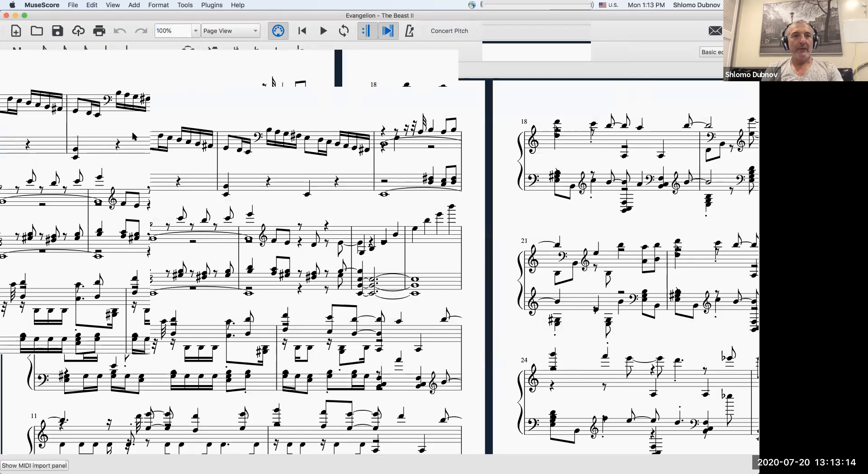
click(138, 74)
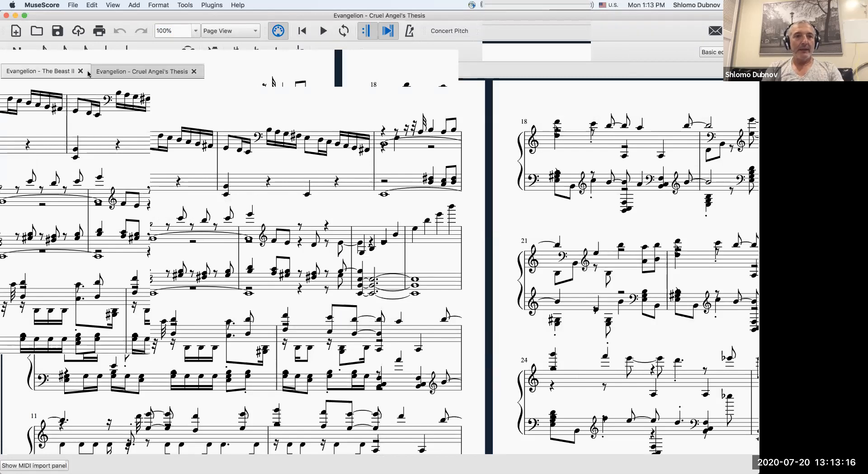
click(43, 72)
click(134, 73)
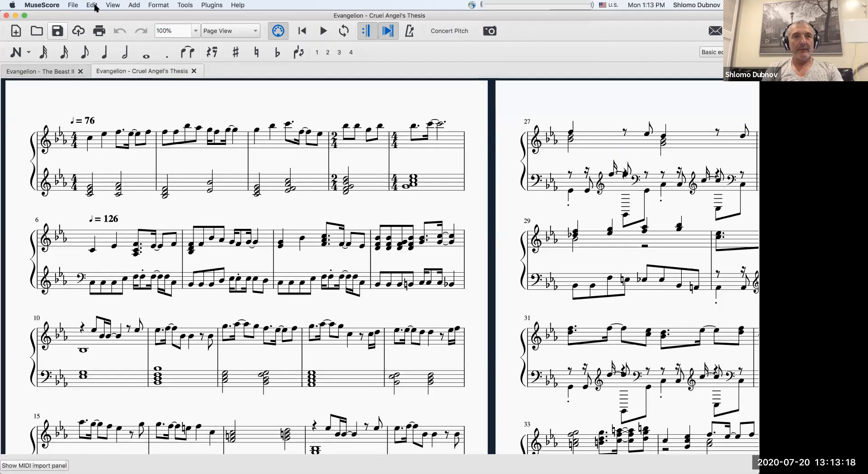
click(76, 6)
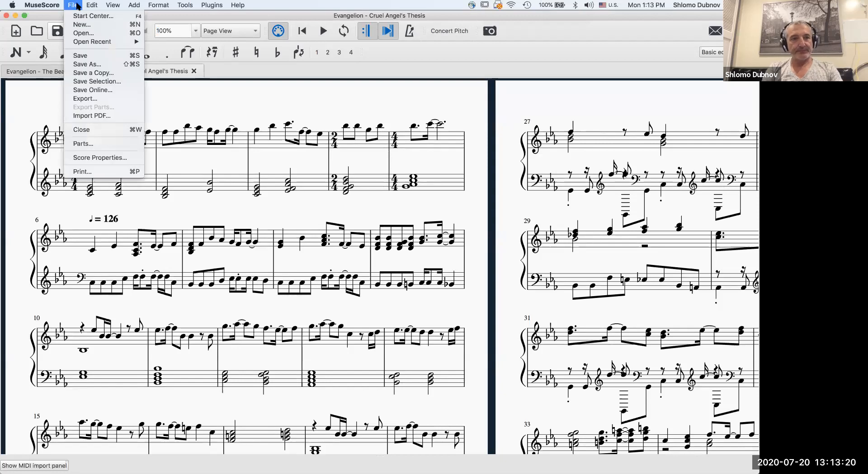
mouse_move(82, 44)
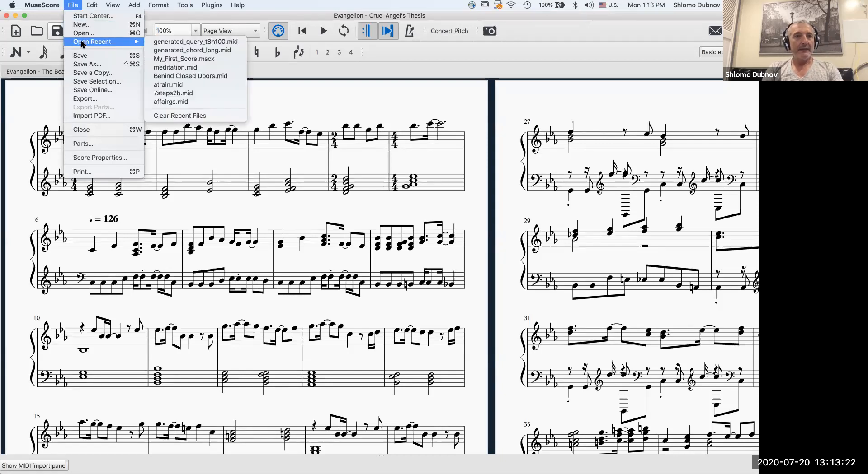
click(308, 73)
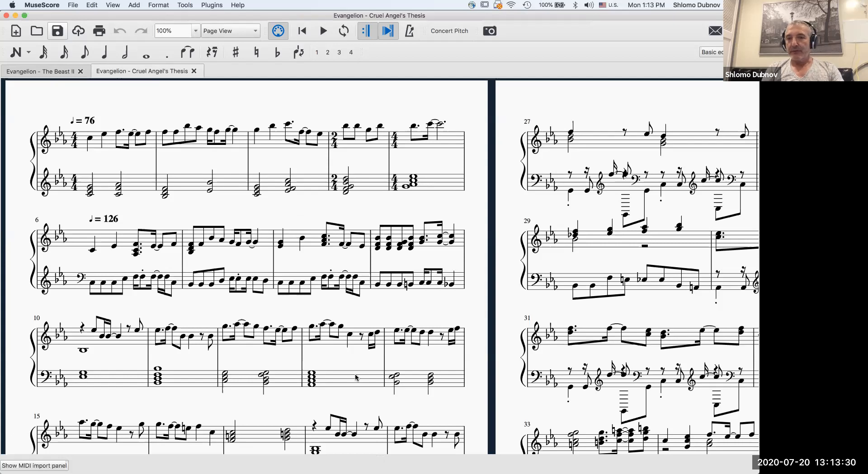
Show the Evangelion - The Beast II score and connect the HD 4.50BTNC Bluetooth device, checking its connection status.
click(45, 71)
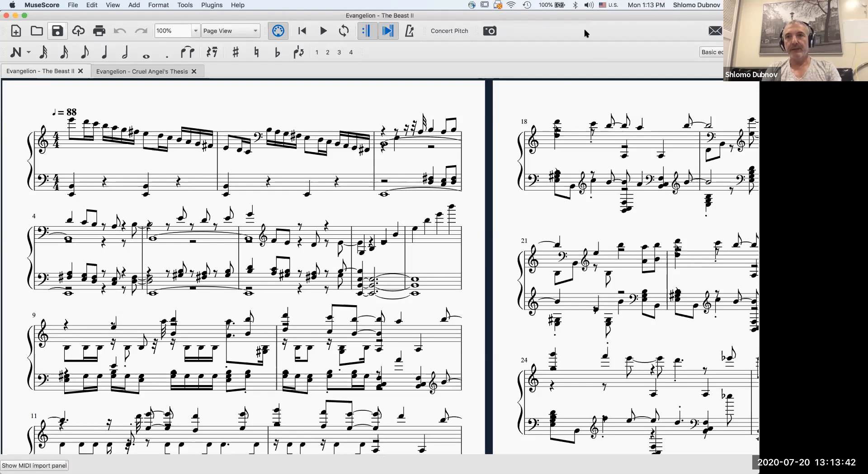
click(575, 5)
mouse_move(582, 49)
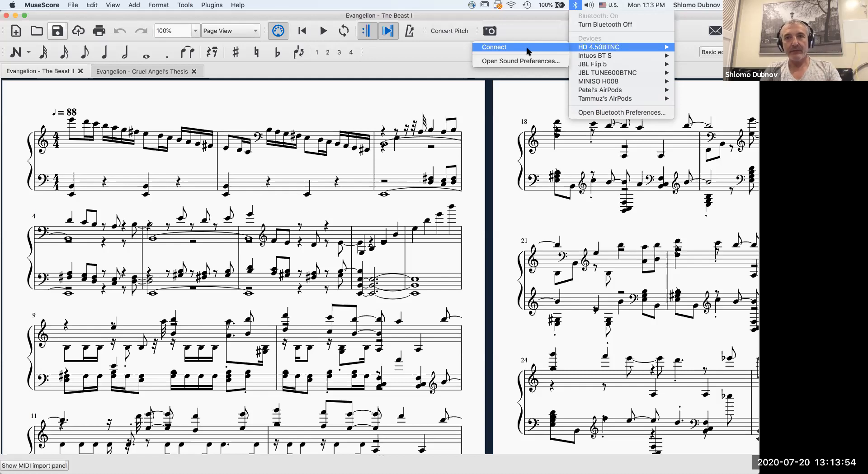
click(528, 51)
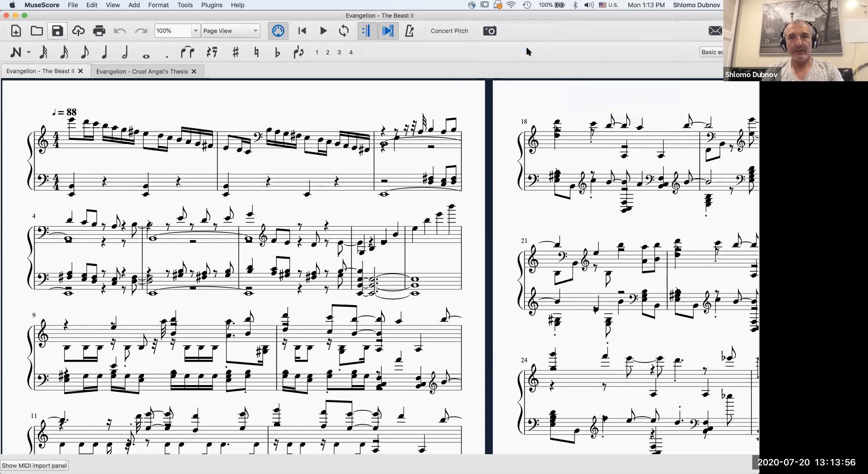
click(576, 6)
click(530, 54)
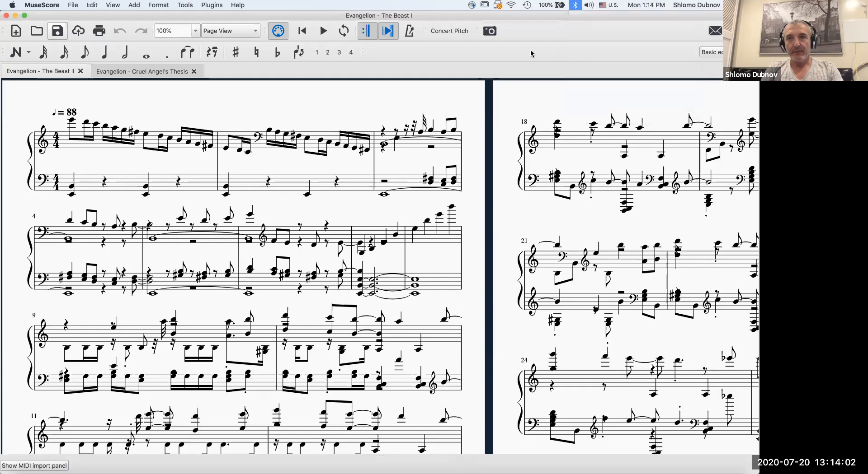
click(576, 5)
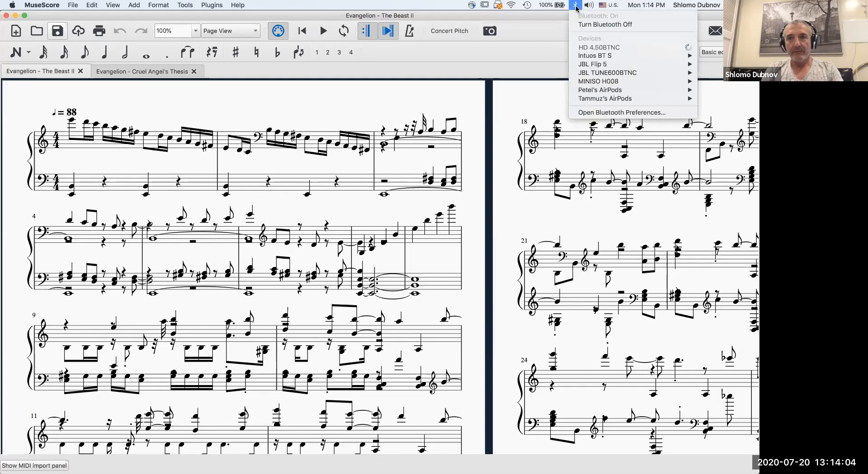
click(503, 68)
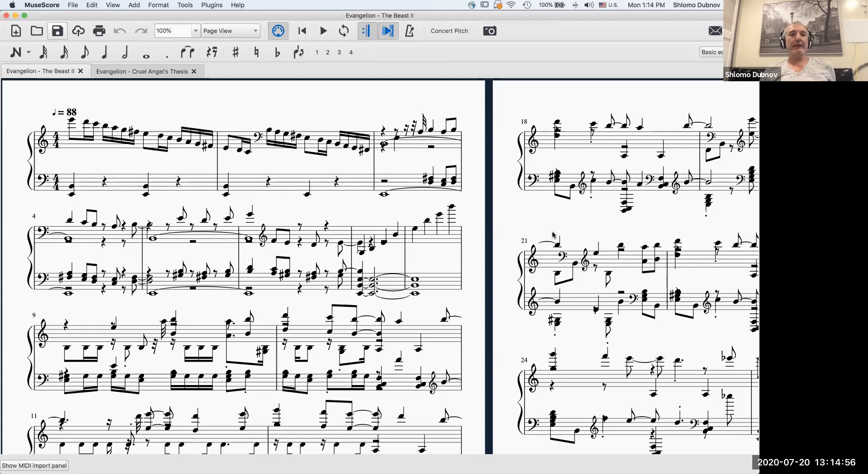
Compare the notation of the Evangelion - The Beast II and Evangelion - Cruel Angel's Thesis scores.
click(142, 73)
click(60, 73)
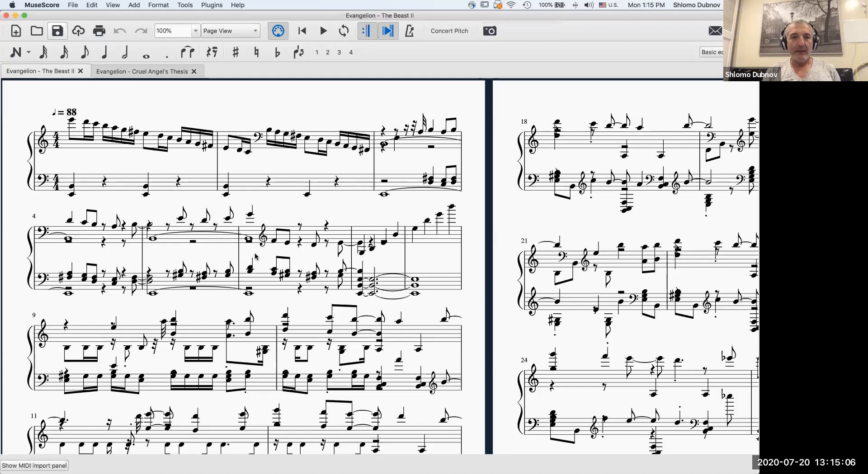
click(150, 72)
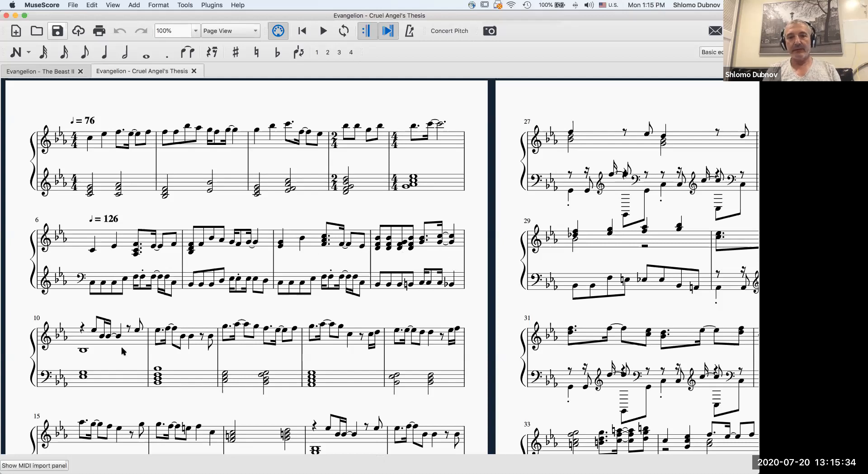
scroll(267, 342, down, 3)
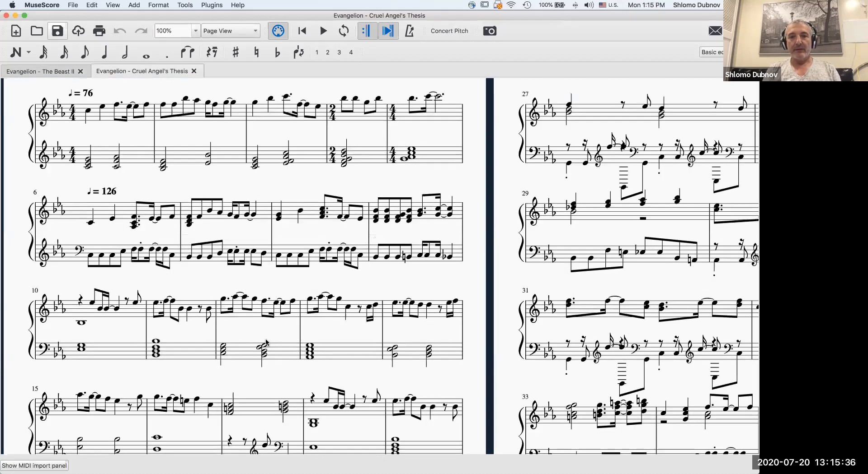
scroll(265, 342, down, 10)
scroll(265, 343, up, 9)
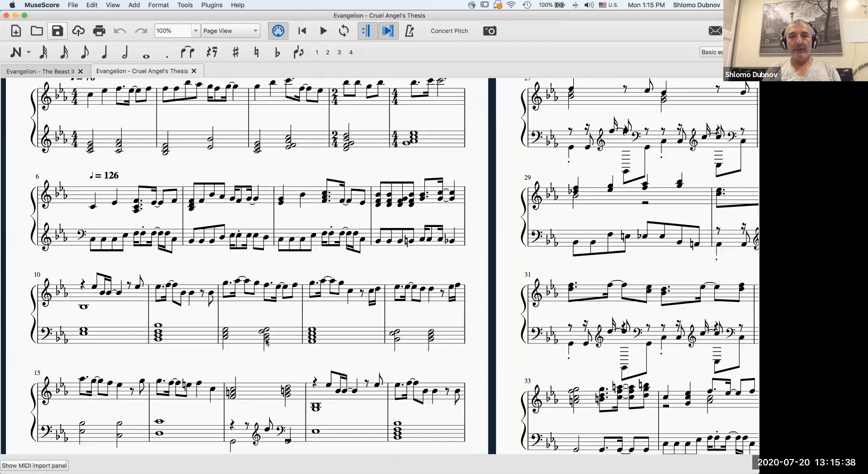
scroll(266, 342, up, 3)
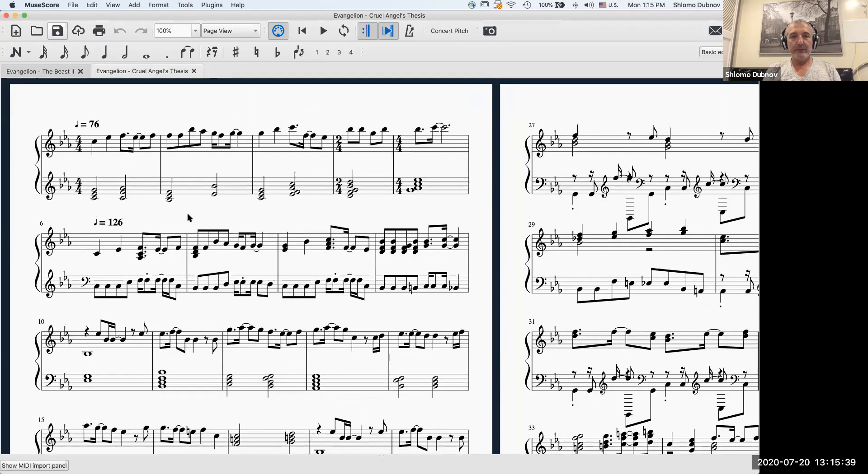
click(33, 72)
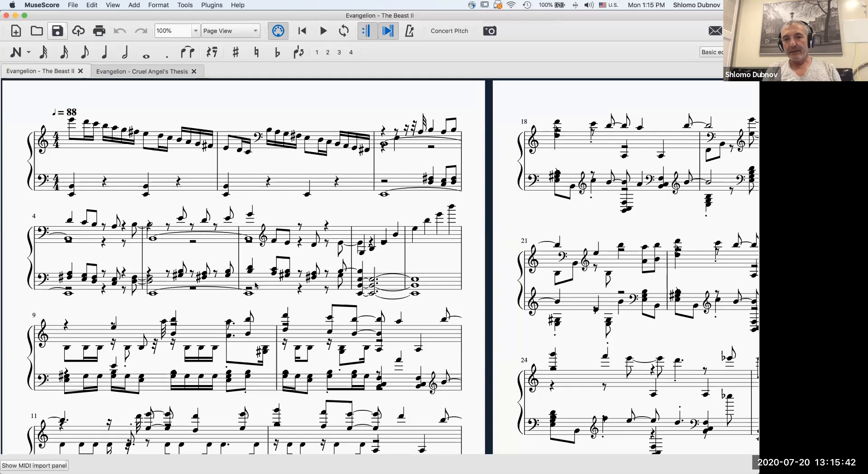
scroll(255, 286, down, 1)
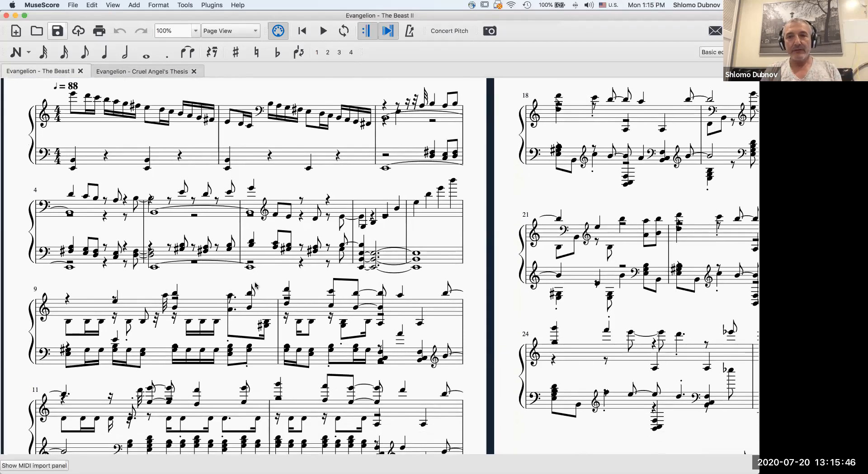
scroll(125, 109, up, 1)
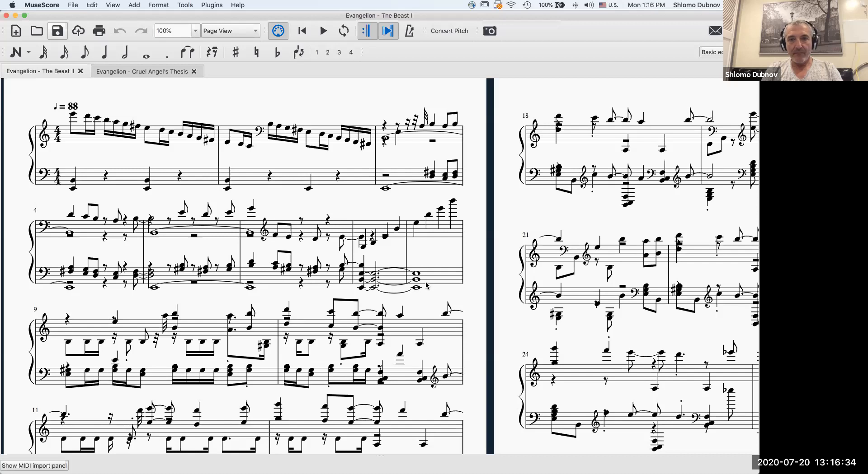
Switch to LMMS and import the MIDI file Evangelion - The Beast II.mid from the Downloads folder.
click(574, 369)
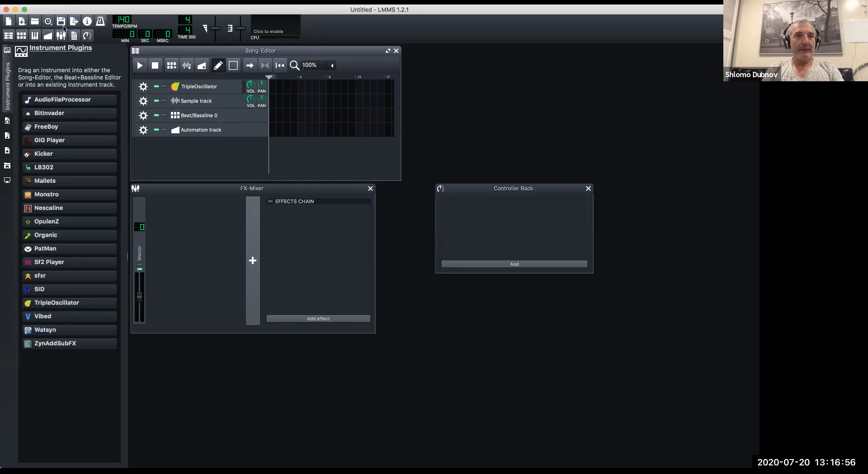
click(57, 2)
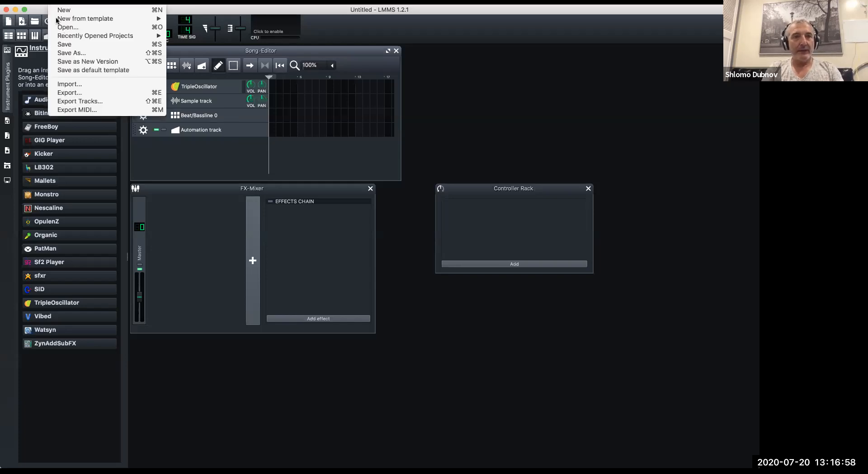
click(75, 84)
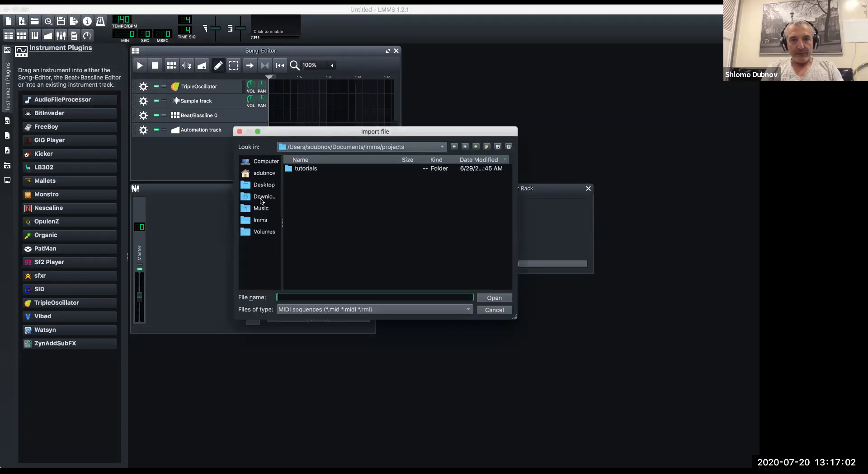
click(260, 199)
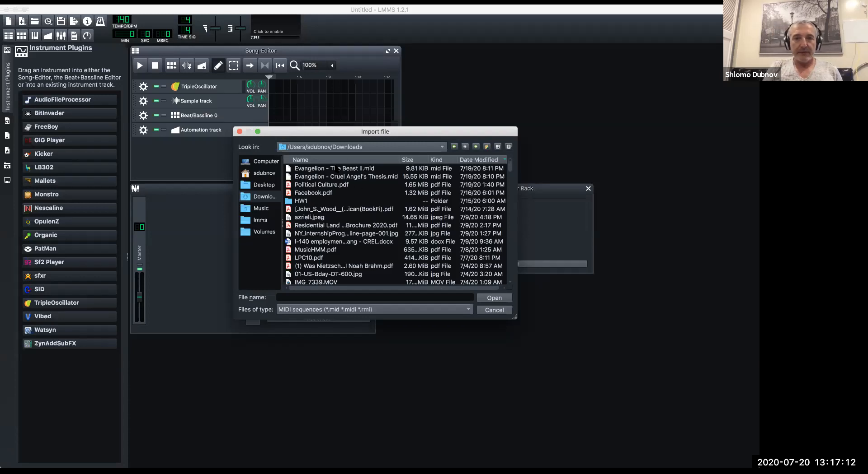
click(333, 169)
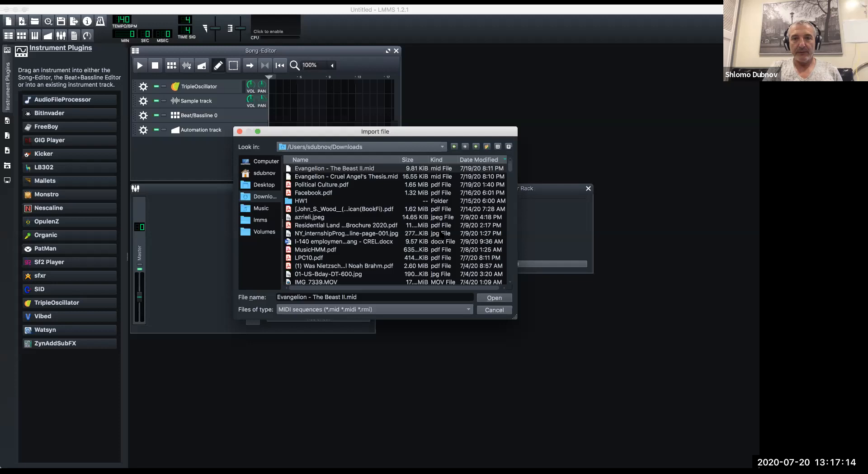
click(492, 298)
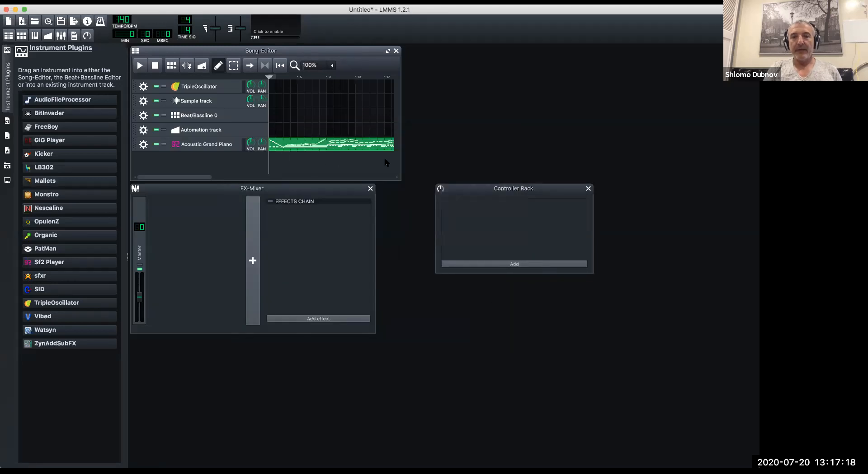
Remove the default TripleOscillator, Sample track, Beat/Bassline 0 and Automation track from the song, keeping only Acoustic Grand Piano.
click(143, 87)
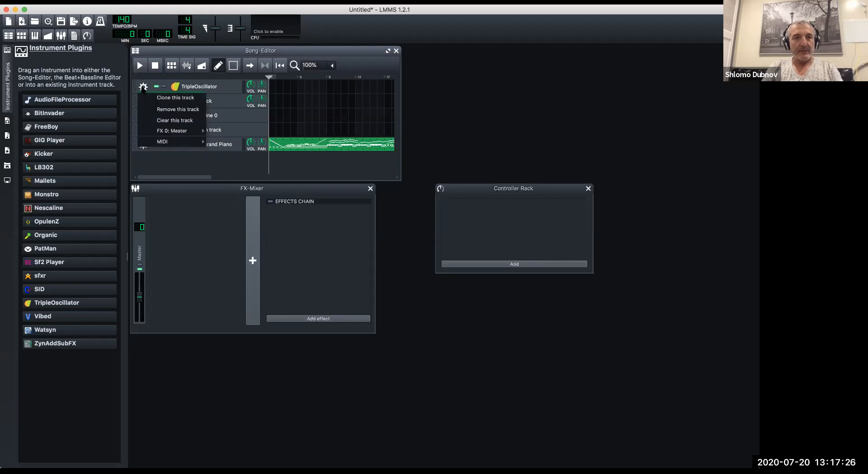
click(149, 109)
click(144, 89)
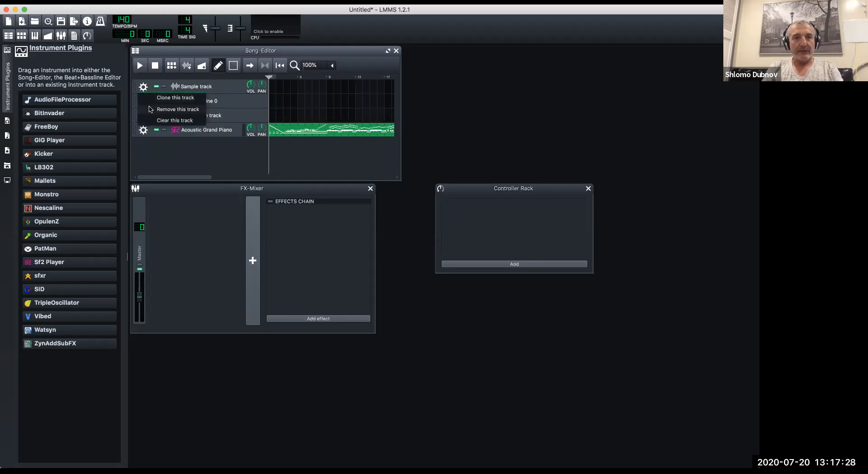
click(151, 109)
click(143, 86)
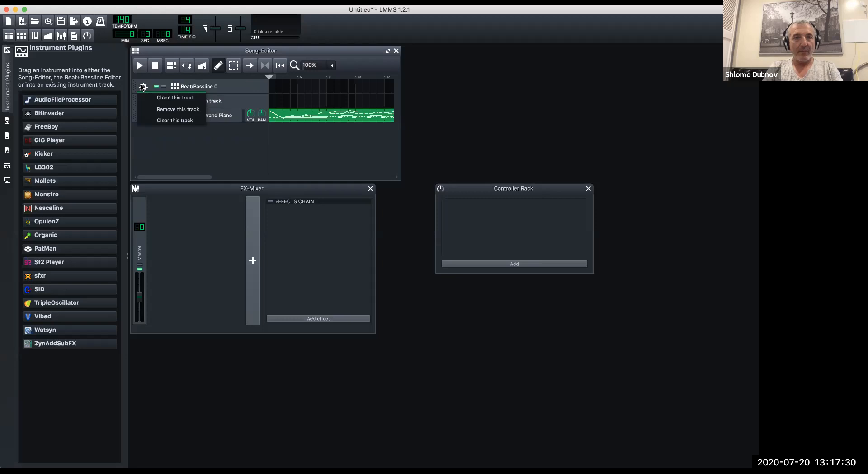
click(153, 109)
click(142, 86)
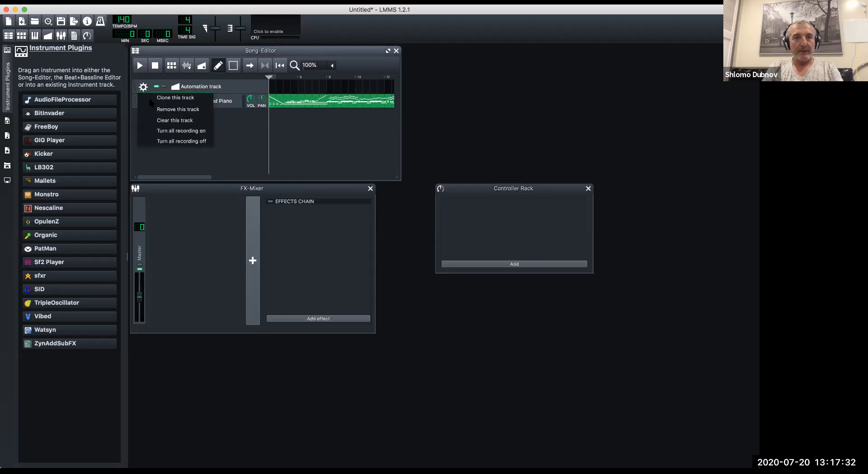
click(295, 125)
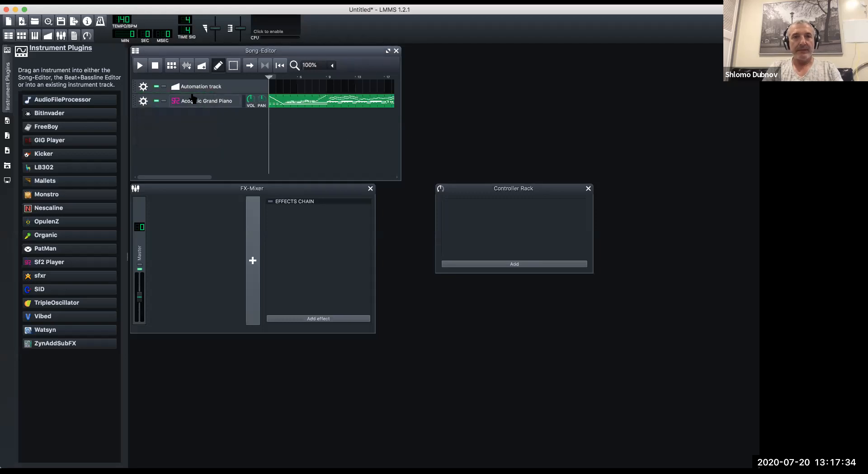
click(143, 87)
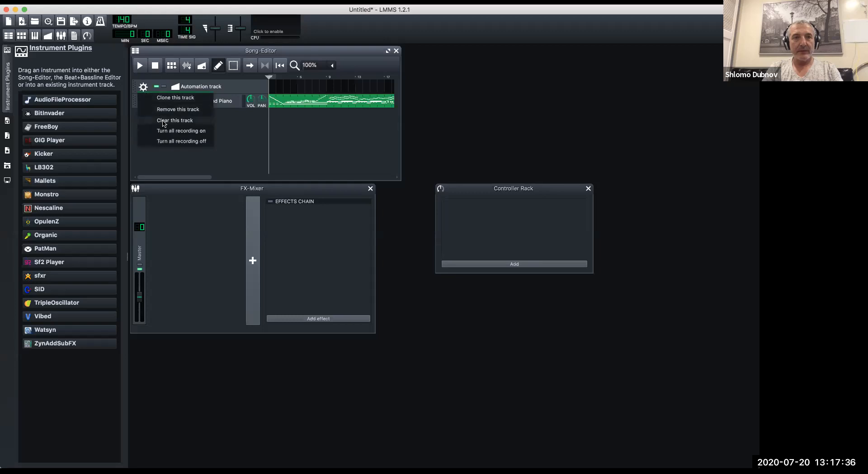
click(162, 110)
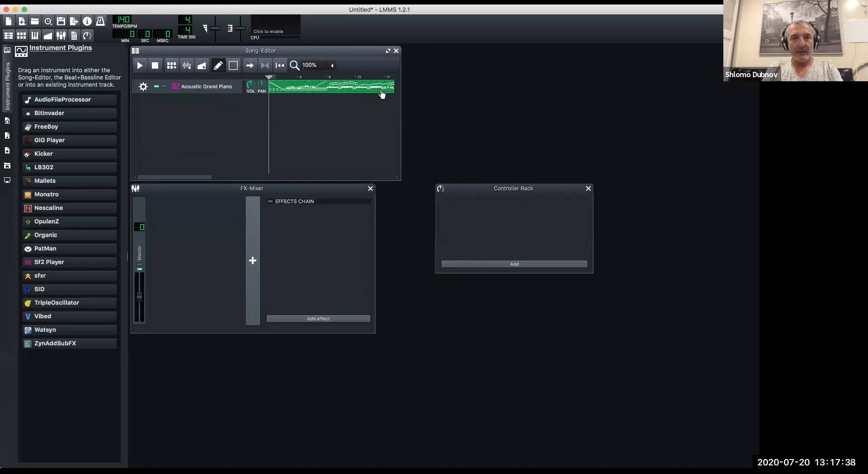
Open the Acoustic Grand Piano pattern in the Piano-Roll, then close the Controller Rack and bring the FX-Mixer forward.
double_click(273, 88)
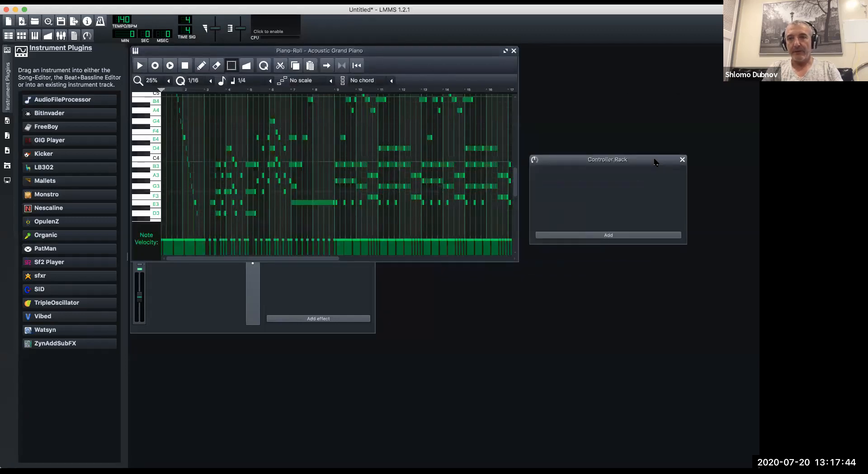
click(684, 159)
click(177, 315)
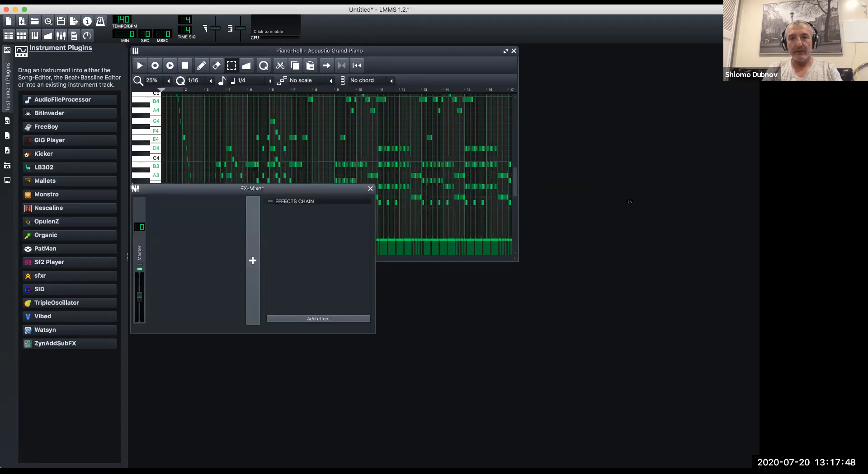
Close the FX-Mixer and enlarge the Piano-Roll window to show more bars and octaves.
click(371, 189)
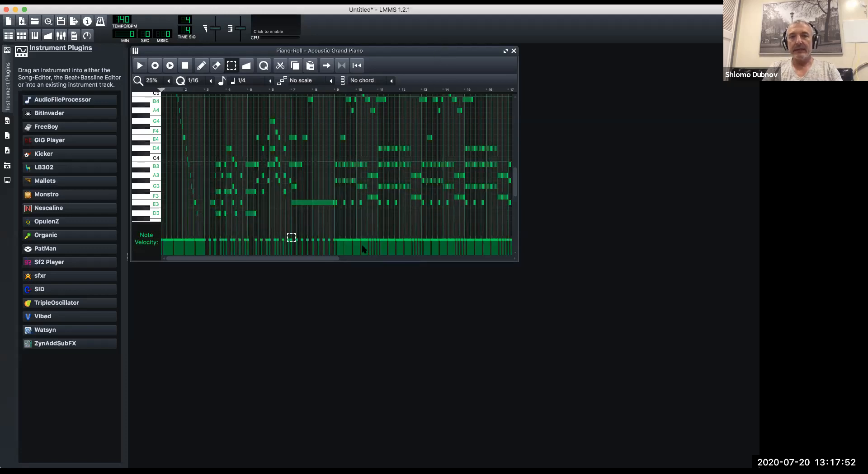
drag(519, 266, 739, 359)
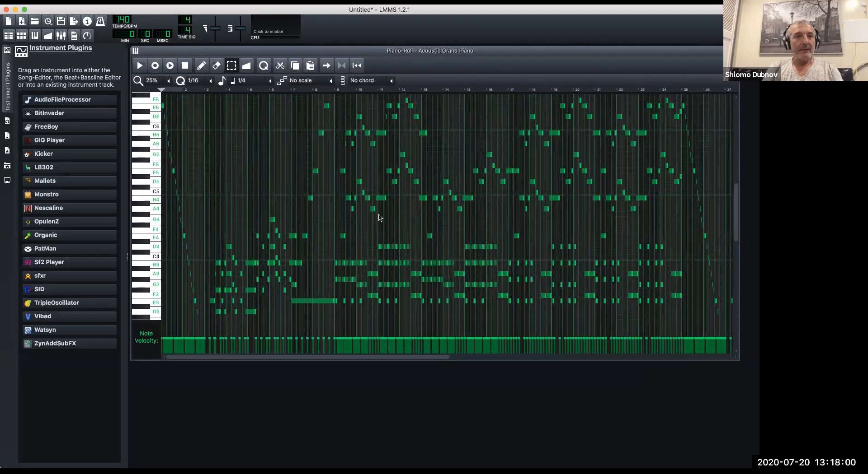
Examine the opening notes at 100% horizontal zoom, then return the Piano-Roll zoom to 25%.
click(168, 81)
click(161, 101)
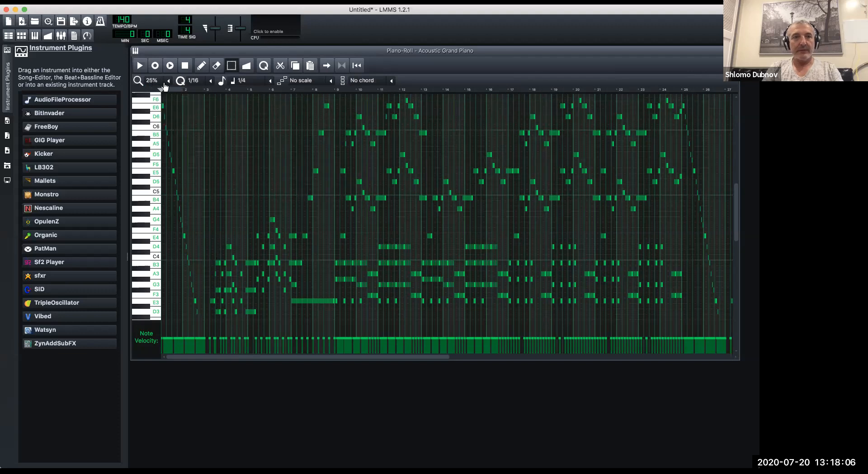
click(170, 85)
click(174, 122)
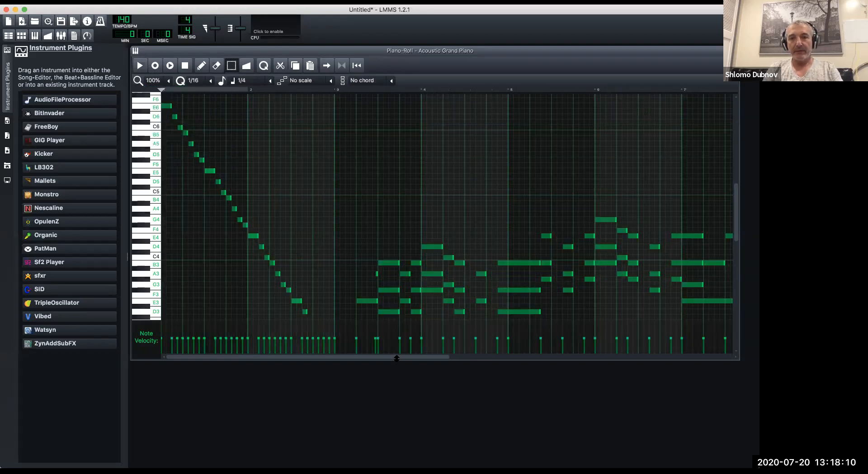
drag(463, 360, 378, 351)
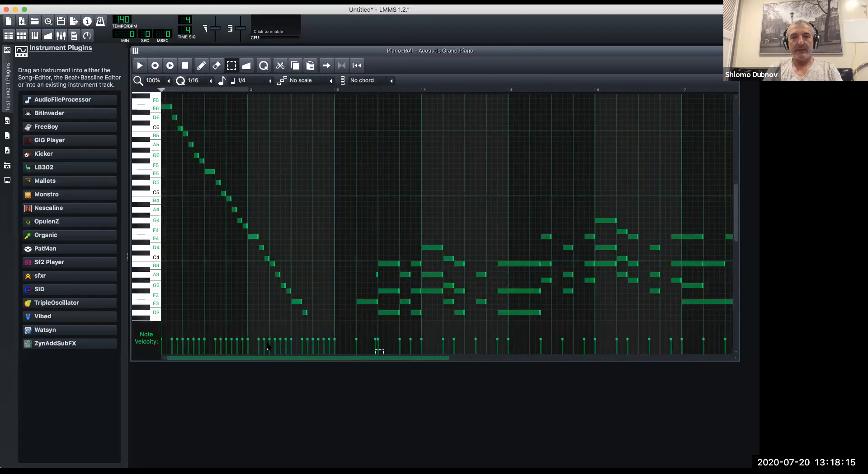
click(164, 80)
click(171, 112)
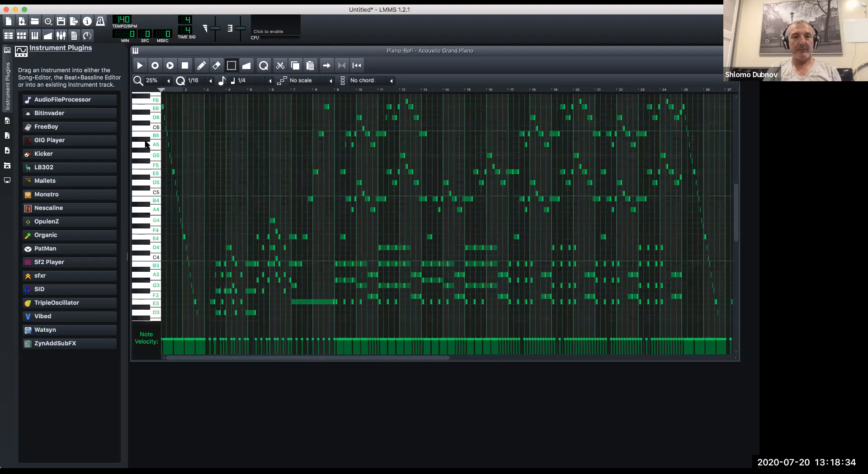
Position the Piano-Roll just below the Song-Editor's title bar, then play the Acoustic Grand Piano pattern and stop it.
drag(341, 51, 325, 120)
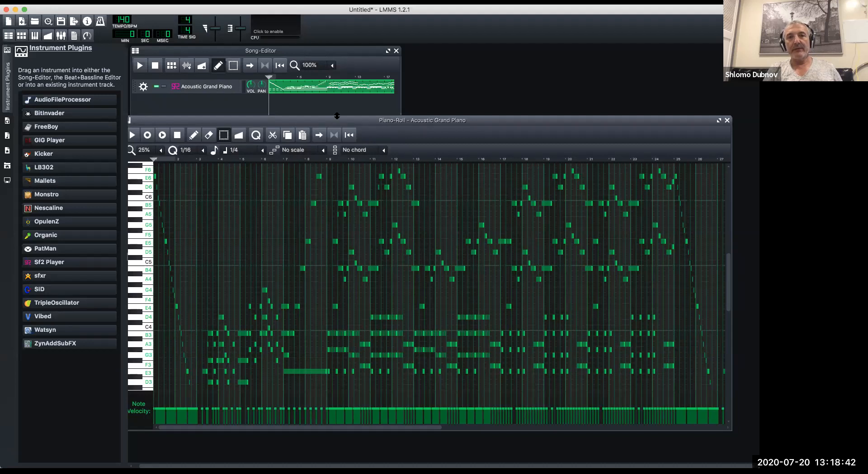
drag(371, 120, 379, 65)
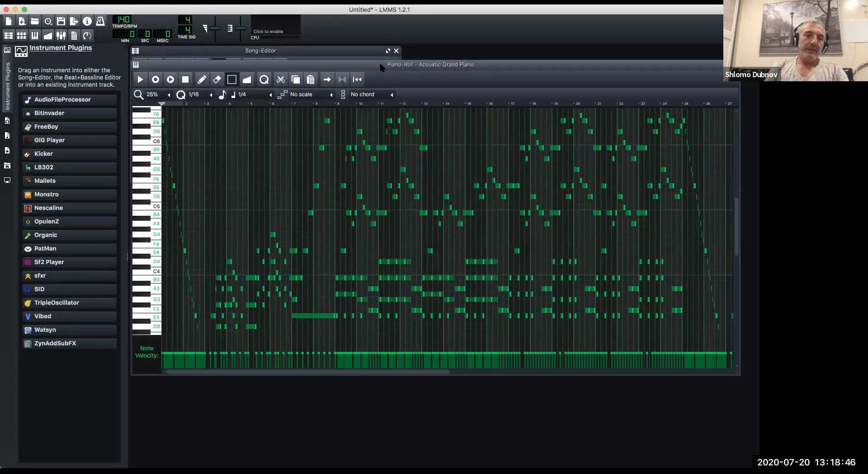
click(140, 80)
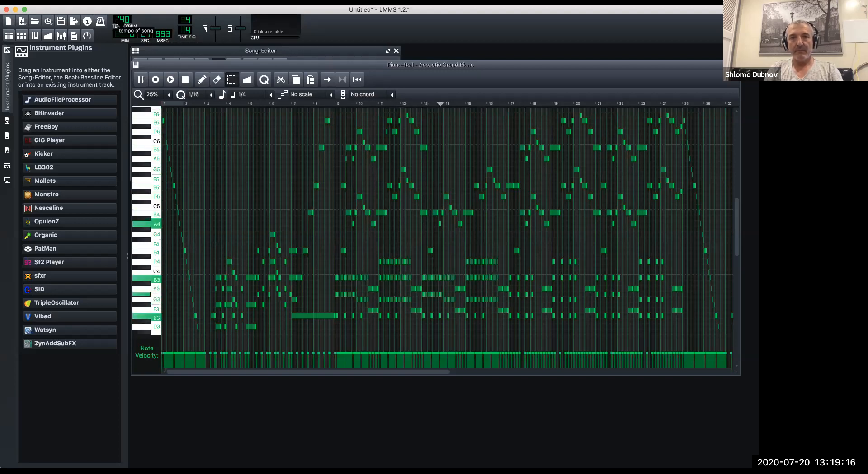
click(185, 80)
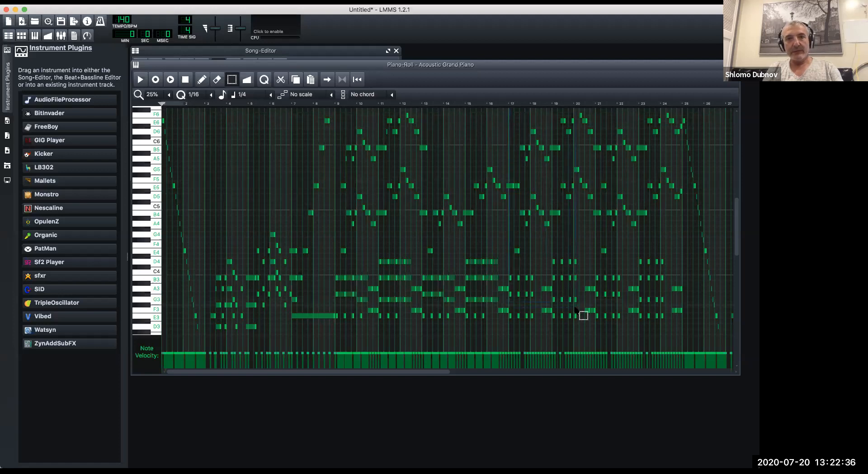
Delete the notes from bar 17 onward in the Acoustic Grand Piano pattern and undo the stray velocity change near bar 16.
key(Delete)
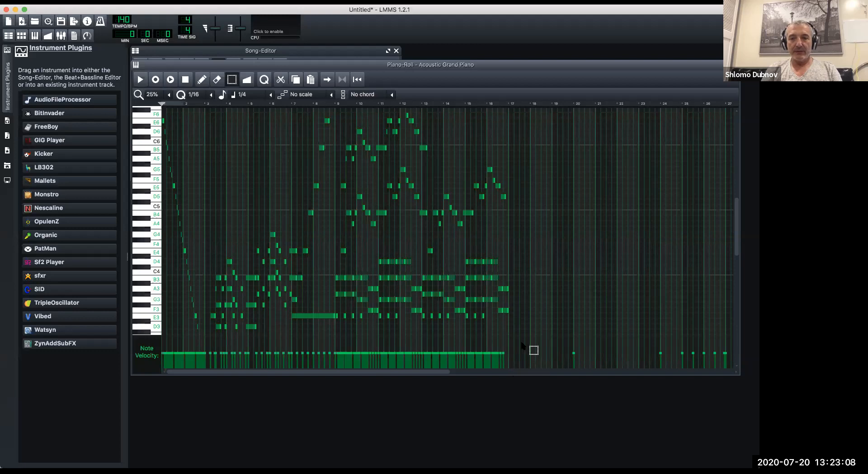
drag(492, 359, 492, 339)
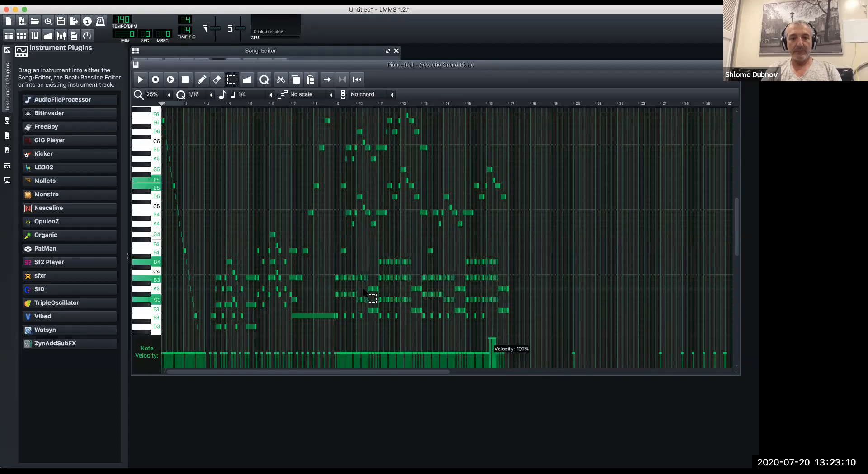
key(super+z)
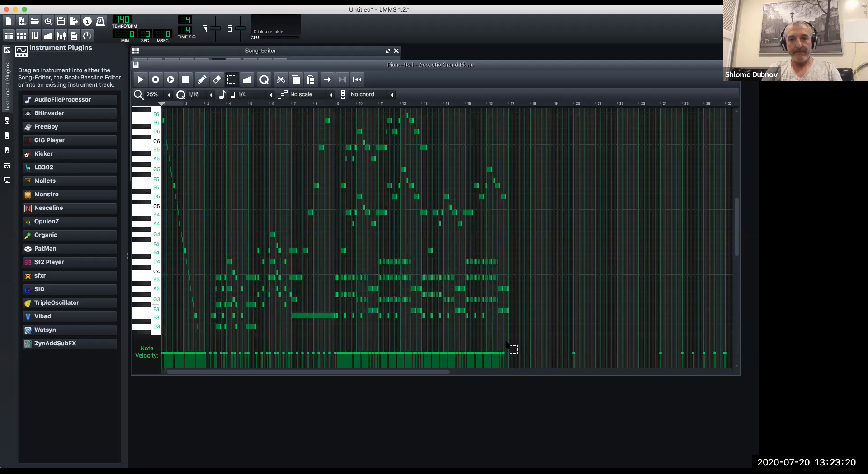
Select and copy all notes of the Acoustic Grand Piano pattern, then close the Piano-Roll.
key(super+a)
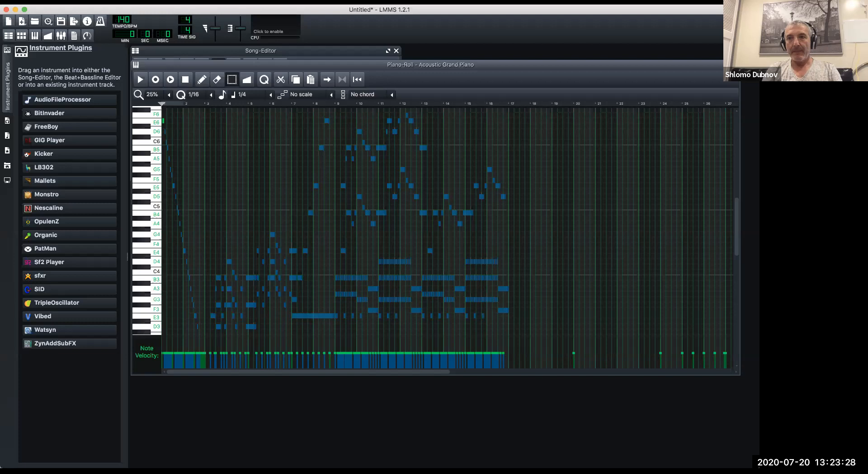
click(735, 64)
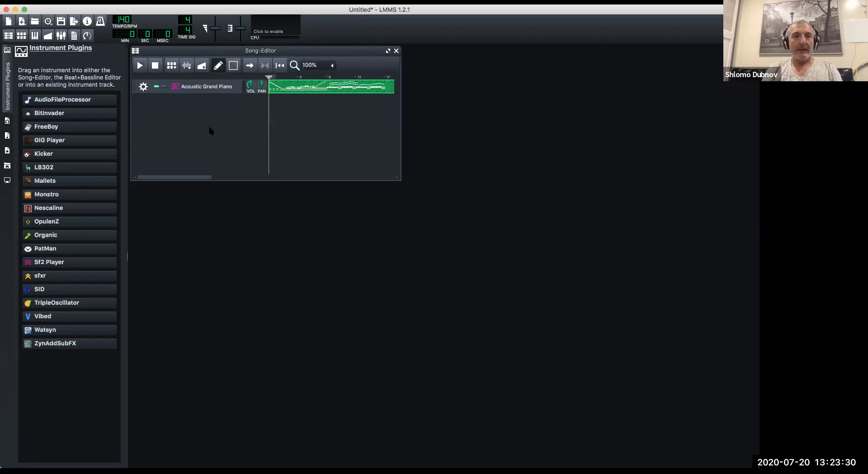
click(36, 36)
click(35, 37)
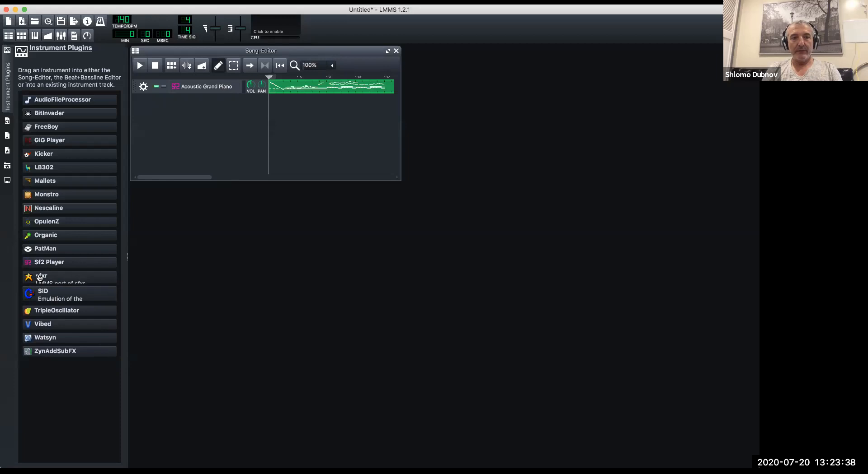
Add two Sf2 Player instrument tracks to the song below Acoustic Grand Piano.
drag(63, 264, 180, 140)
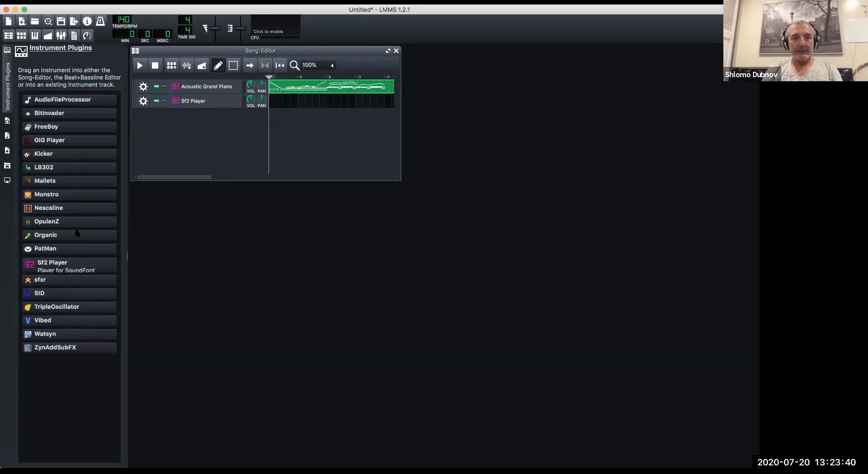
drag(30, 270, 167, 123)
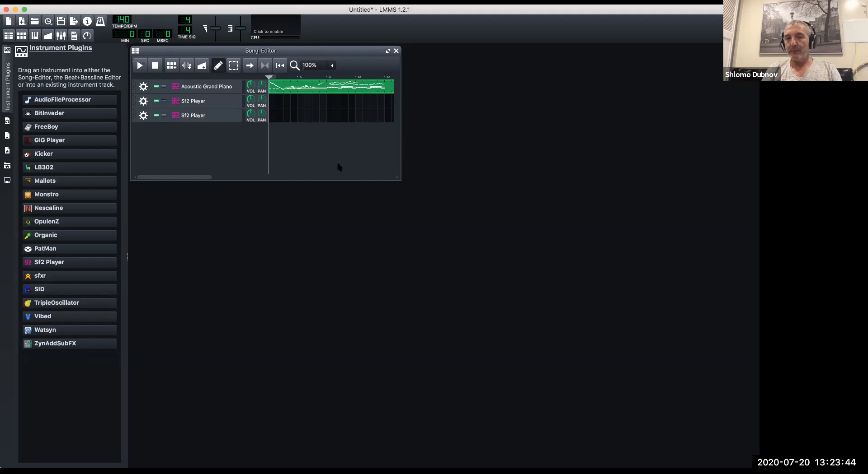
Create a pattern at the start of the first Sf2 Player track, paste the copied piano notes into it and close the Piano-Roll.
click(273, 105)
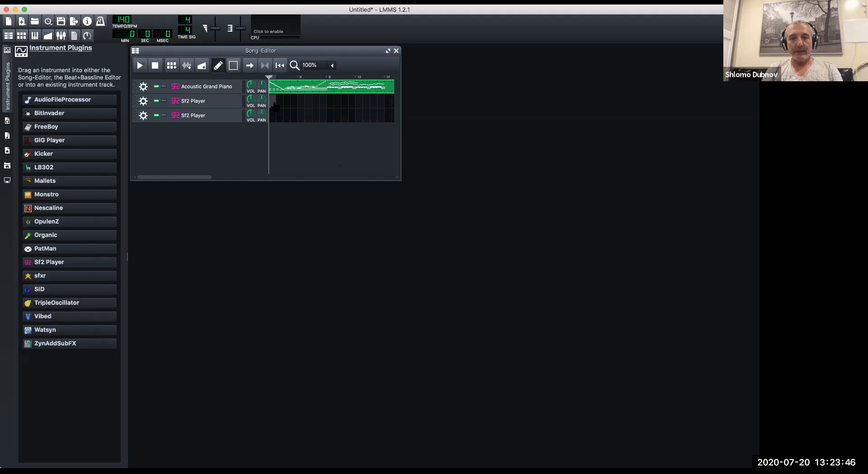
double_click(272, 104)
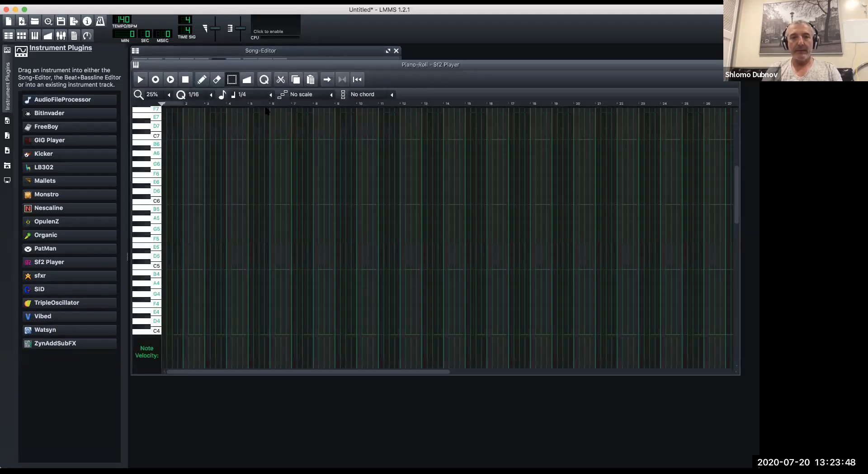
key(super+v)
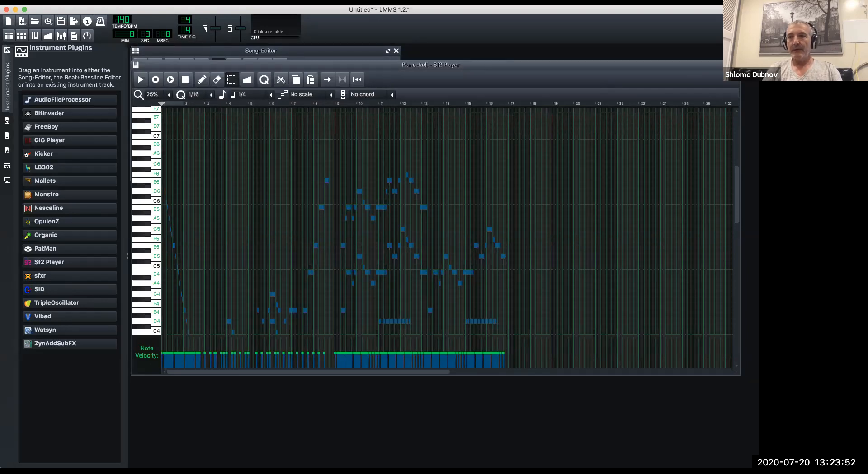
click(580, 248)
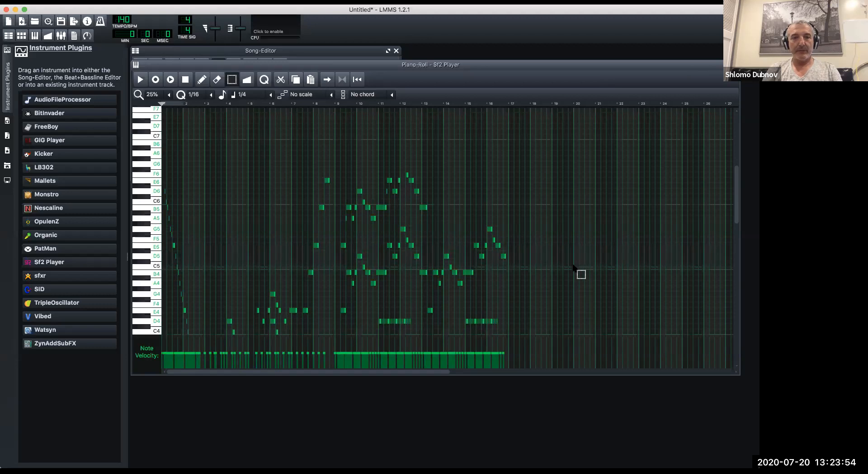
scroll(574, 267, down, 1)
scroll(574, 268, down, 5)
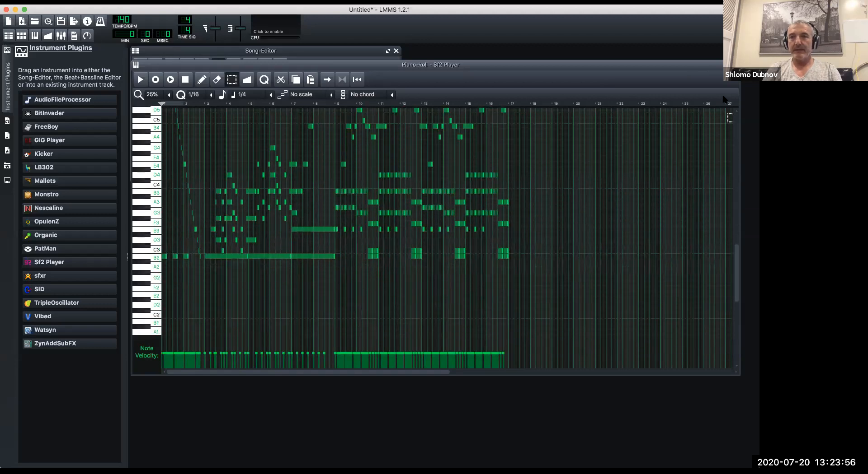
click(735, 65)
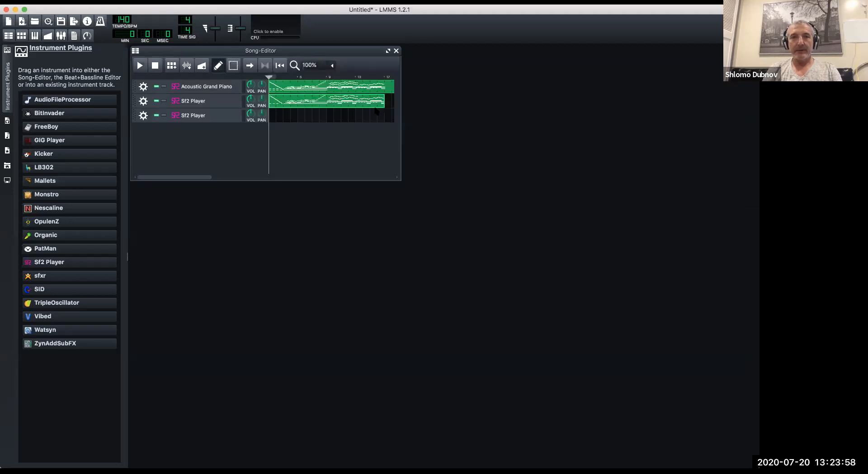
Paste the copied piano notes into a new pattern at the start of the second Sf2 Player track and close the Piano-Roll.
double_click(272, 119)
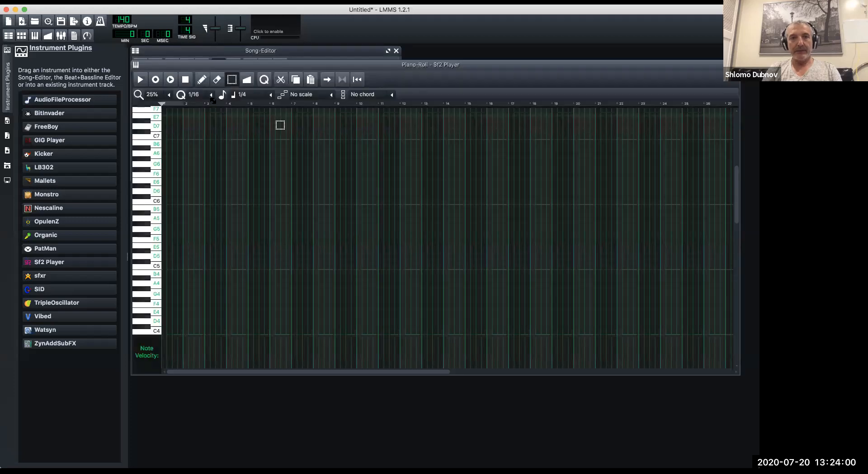
key(super+v)
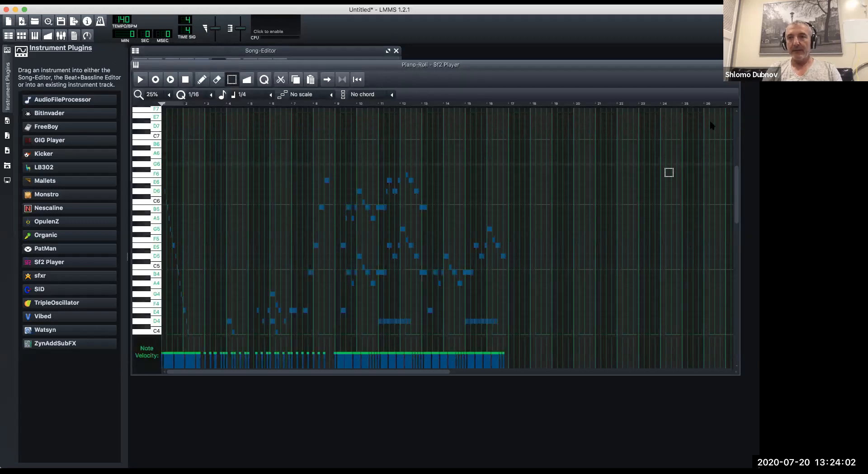
click(735, 65)
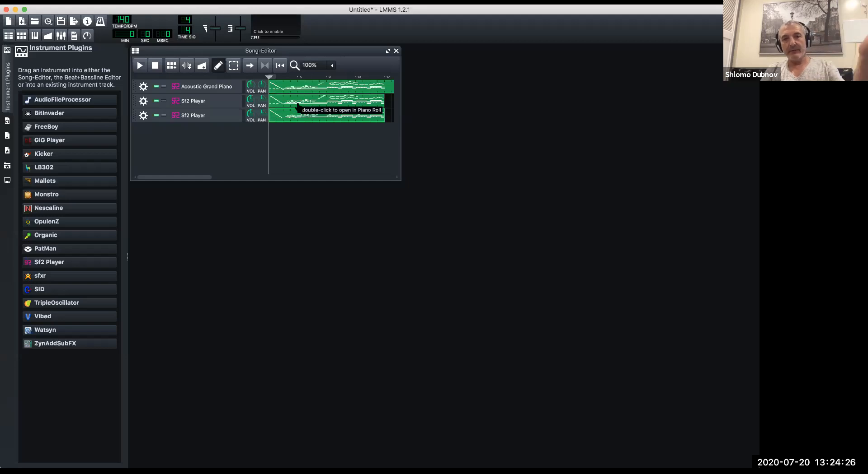
Set the first Sf2 Player track's soundfont patch to 73 Flute in bank 0.
click(208, 103)
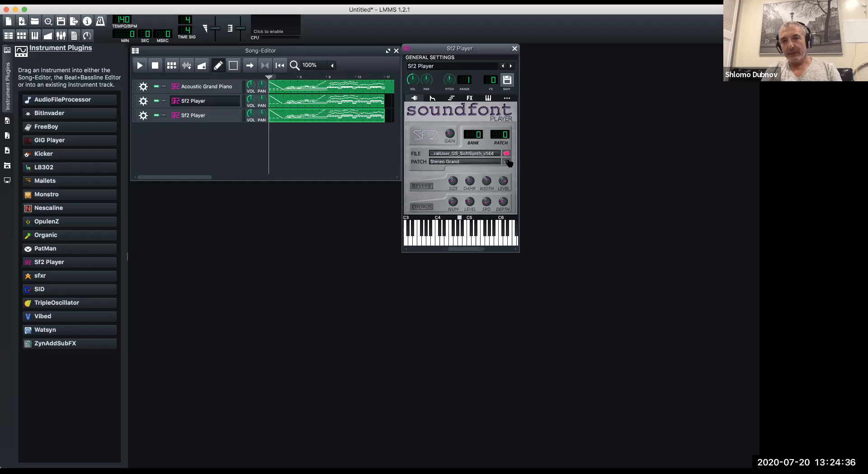
click(506, 162)
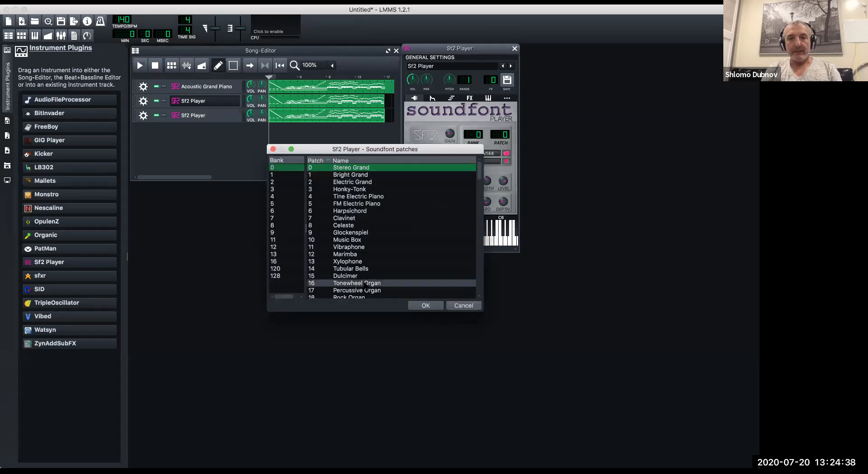
scroll(365, 285, down, 15)
scroll(365, 285, down, 5)
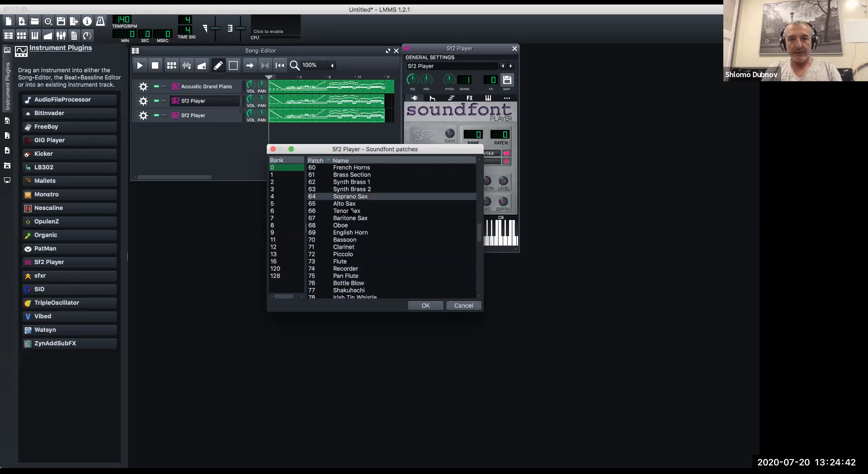
click(344, 264)
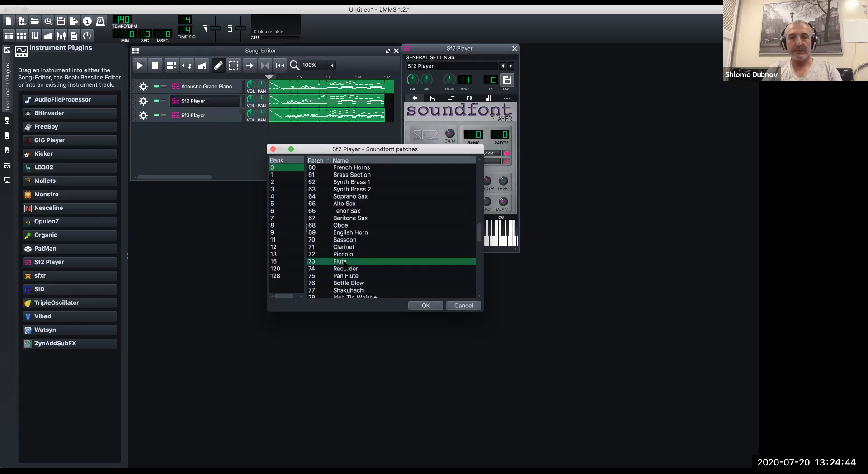
click(425, 307)
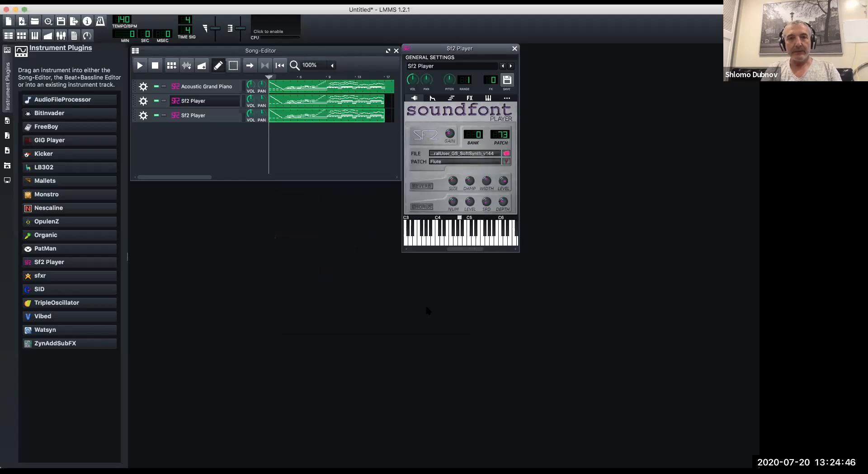
Rename the first Sf2 Player track as Flute.
click(209, 104)
double_click(209, 104)
text(Flute)
key(Return)
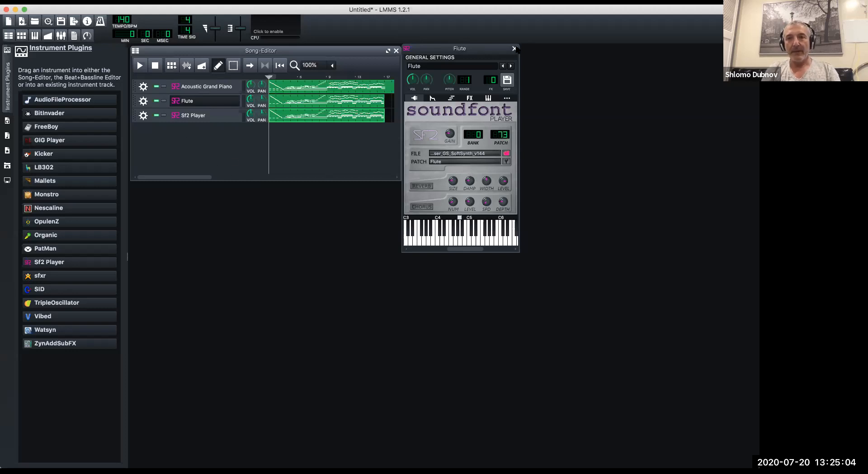
Set the remaining Sf2 Player track's soundfont patch to 44 Stereo Strings Trem in bank 0.
click(212, 117)
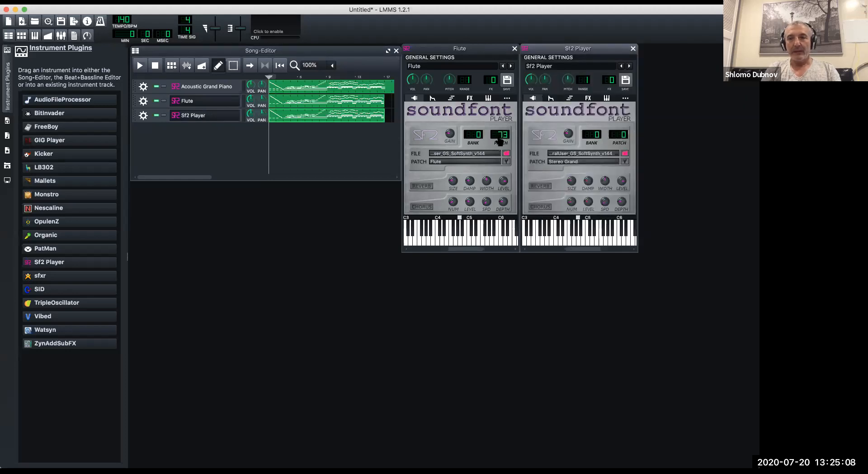
click(625, 162)
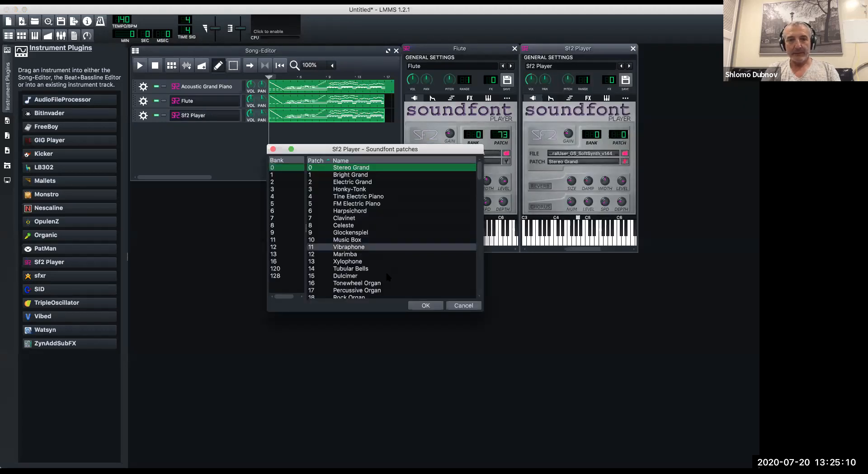
scroll(387, 279, down, 13)
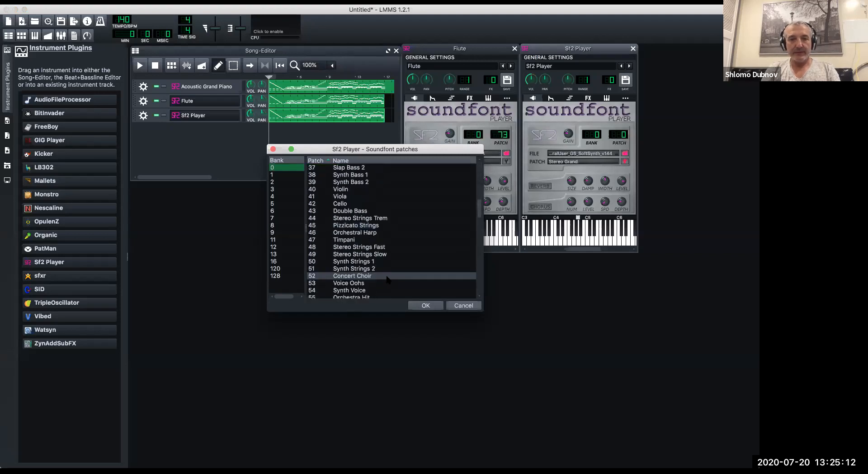
scroll(387, 279, down, 3)
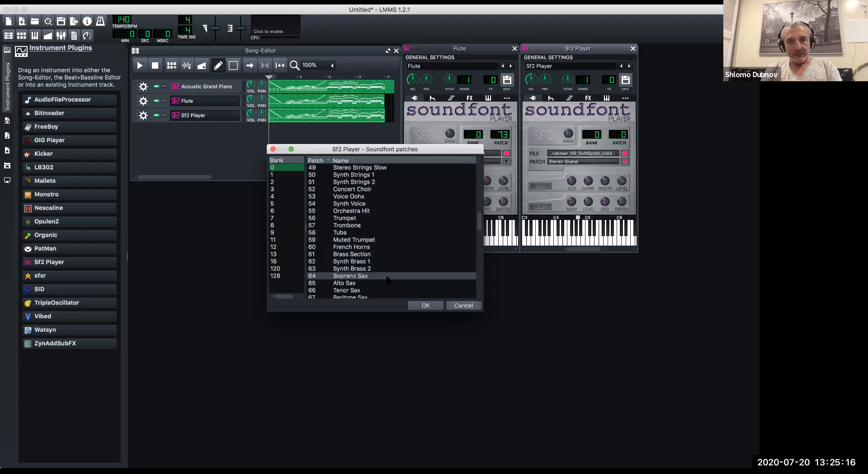
scroll(389, 248, up, 4)
scroll(388, 248, up, 5)
scroll(388, 195, up, 6)
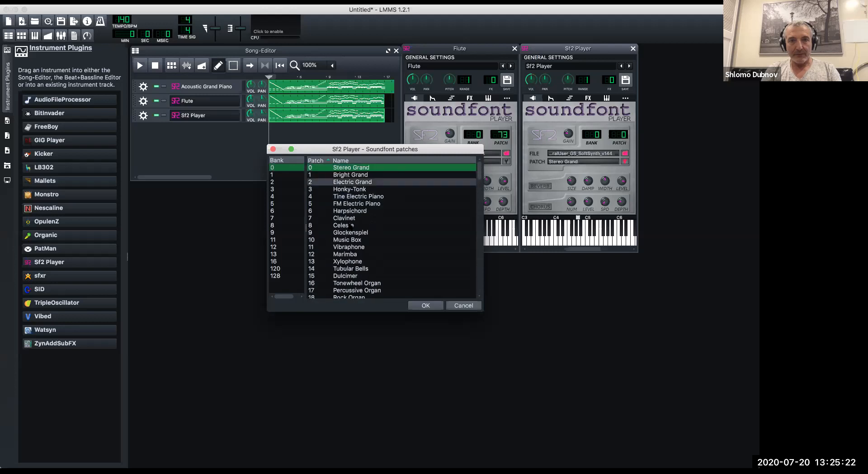
scroll(359, 270, down, 5)
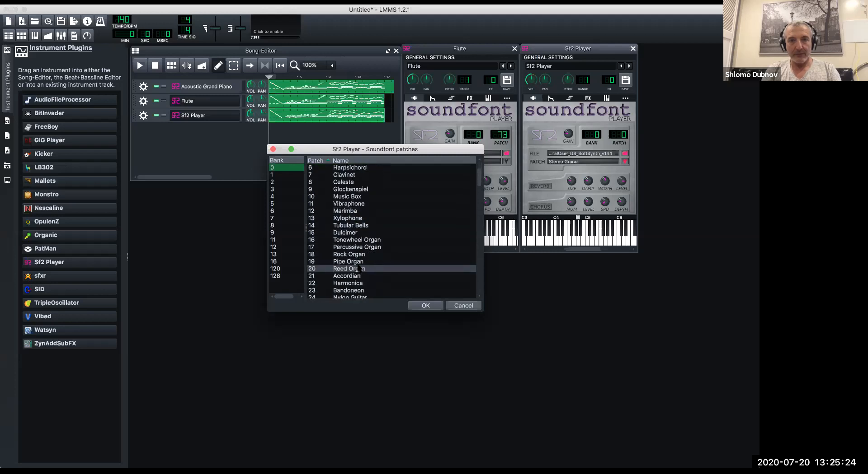
scroll(359, 270, down, 4)
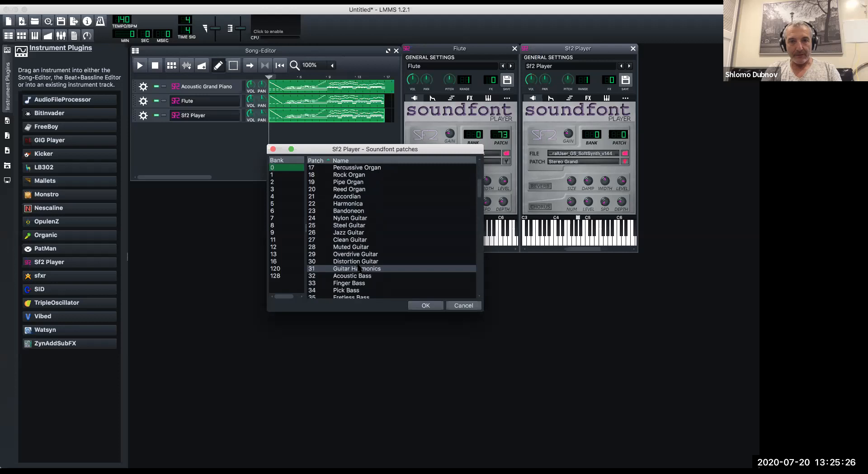
scroll(360, 269, down, 2)
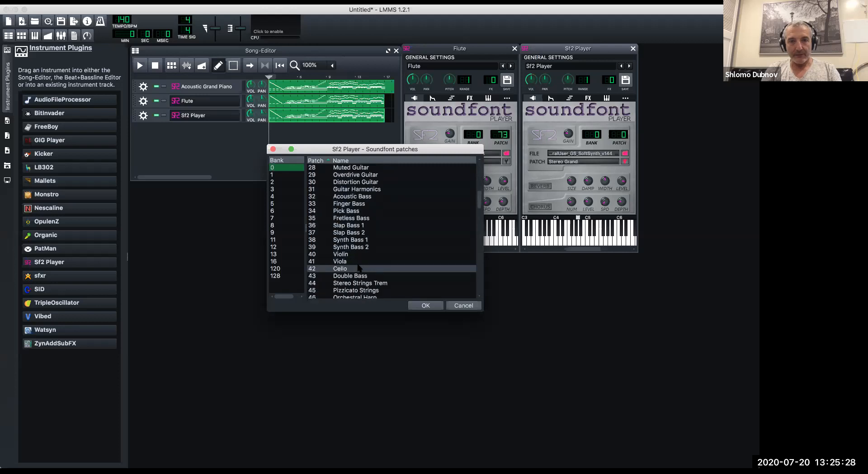
scroll(359, 270, down, 1)
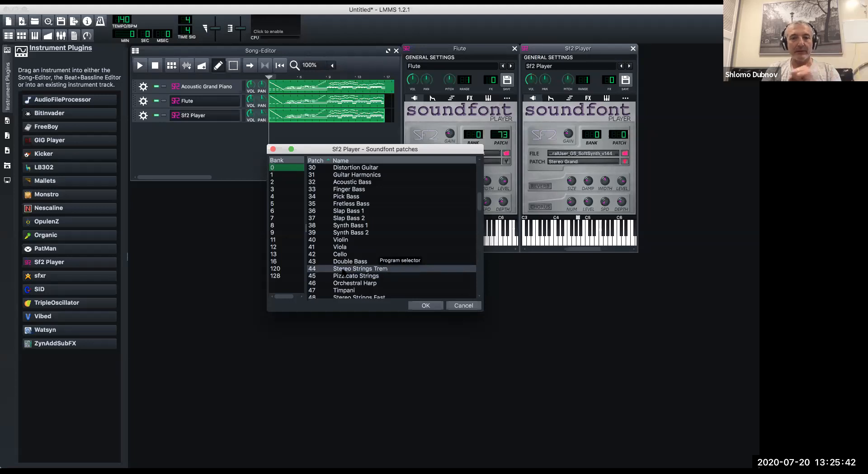
click(343, 270)
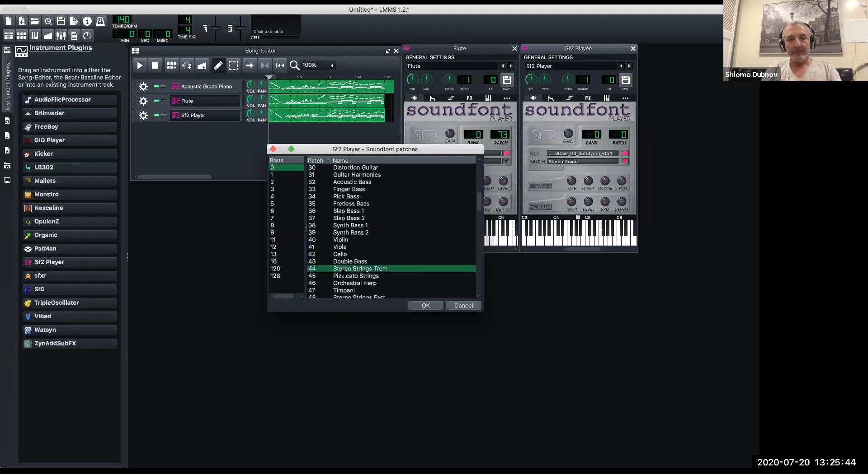
click(425, 306)
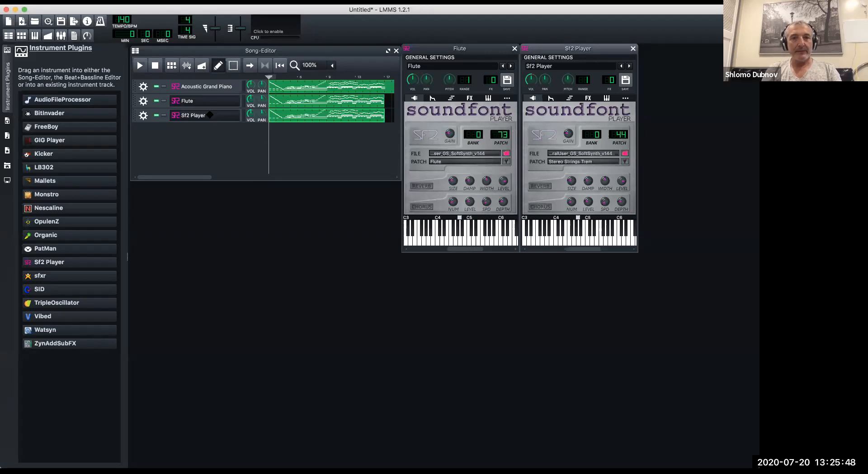
Rename the Sf2 Player track as Strings and close both soundfont instrument windows.
double_click(207, 115)
text(Strings)
key(Return)
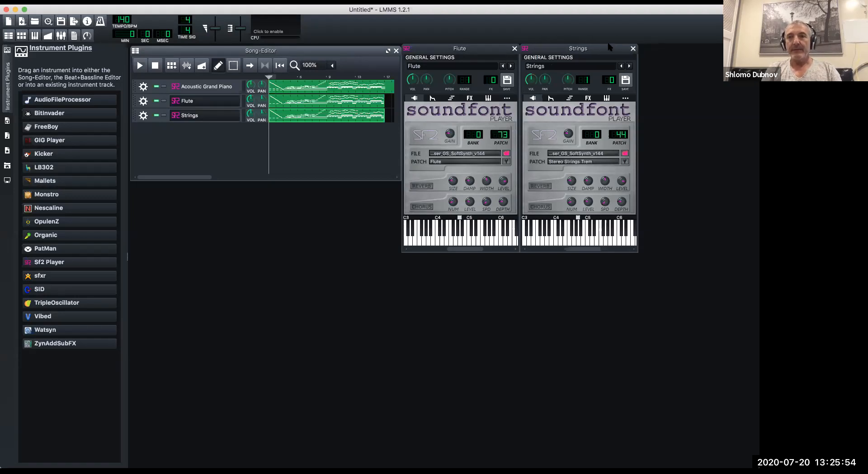
click(632, 49)
click(513, 48)
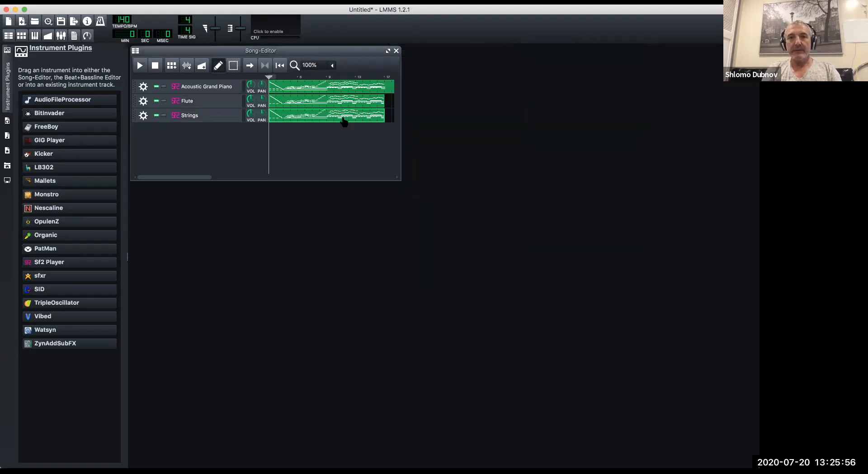
Delete all notes from E4 downward in the Flute pattern and close the Piano-Roll.
double_click(271, 100)
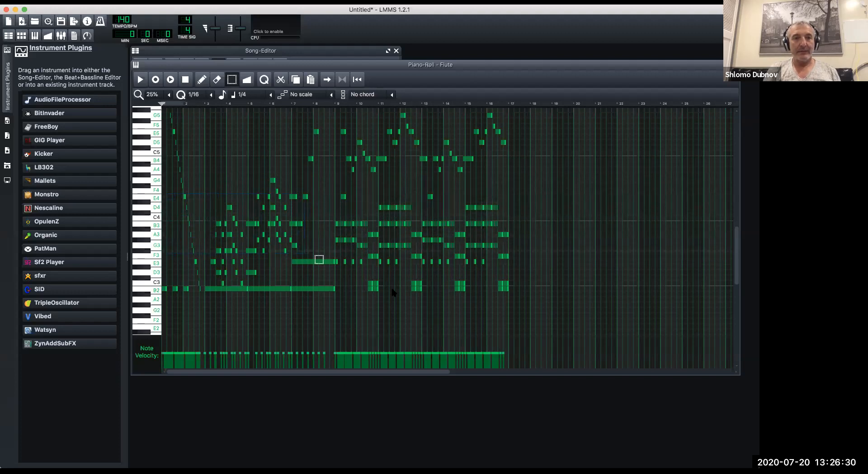
drag(396, 293, 509, 339)
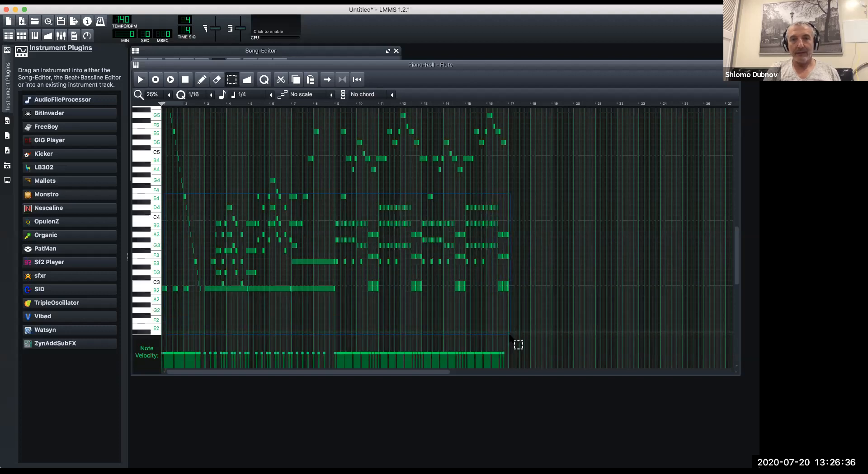
drag(510, 338, 510, 338)
key(Delete)
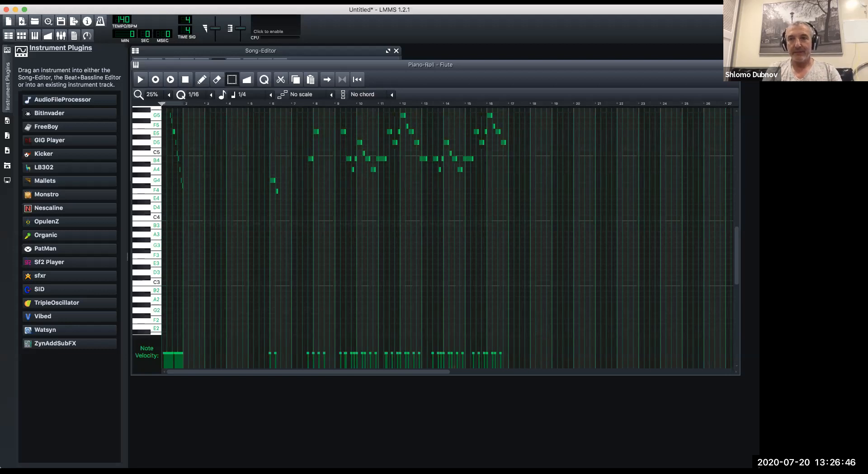
click(735, 65)
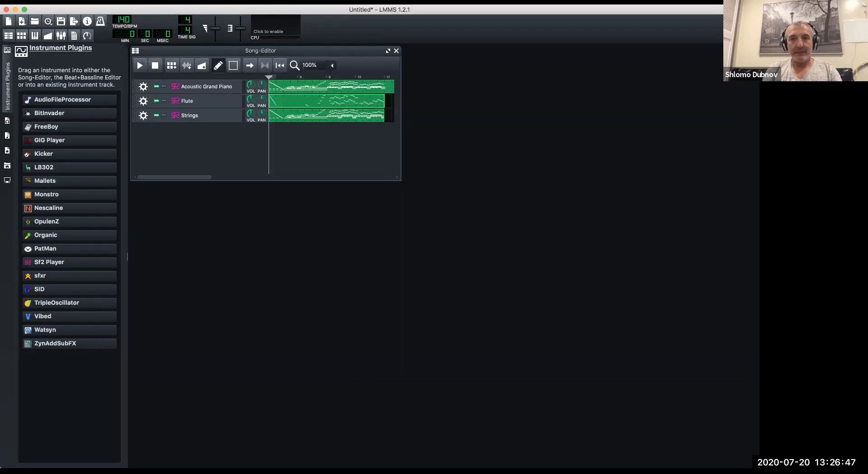
Delete all notes above G4 in the Strings pattern and close the Piano-Roll.
double_click(326, 119)
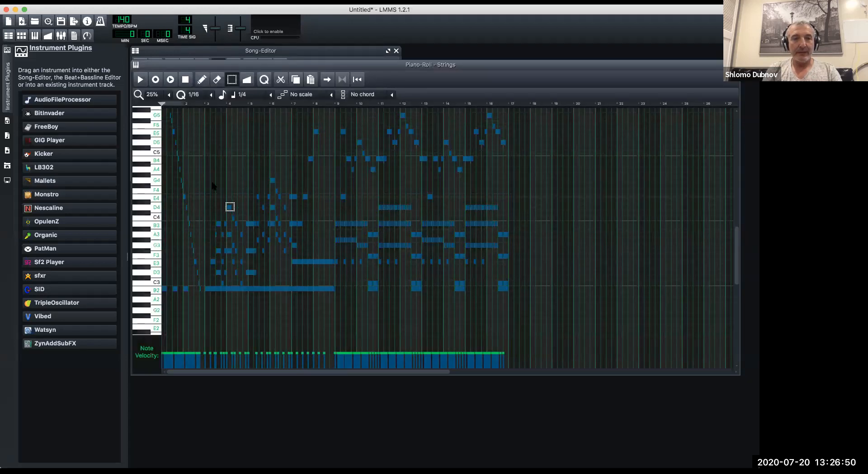
scroll(216, 183, up, 3)
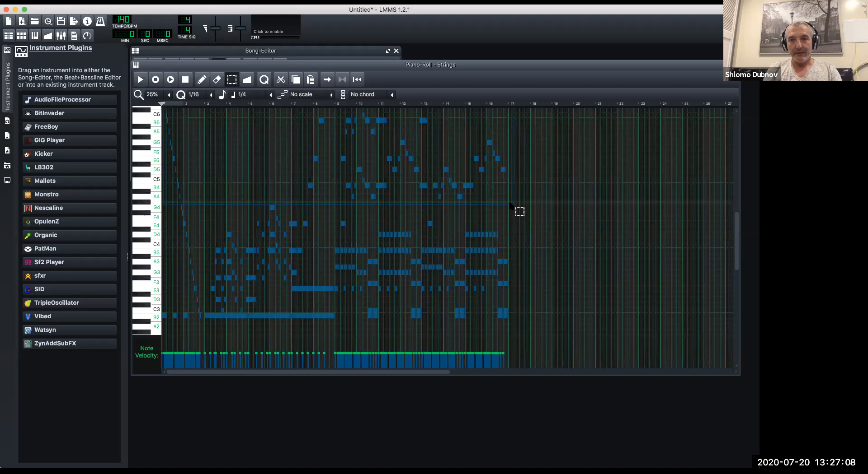
key(Delete)
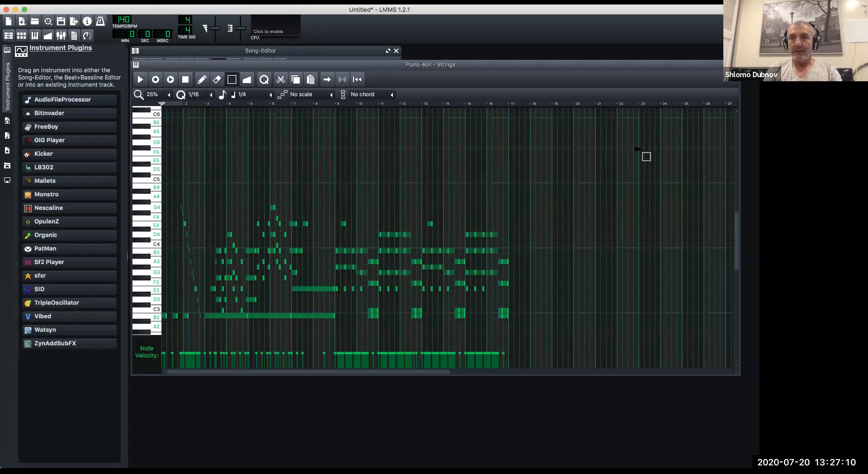
key(F7)
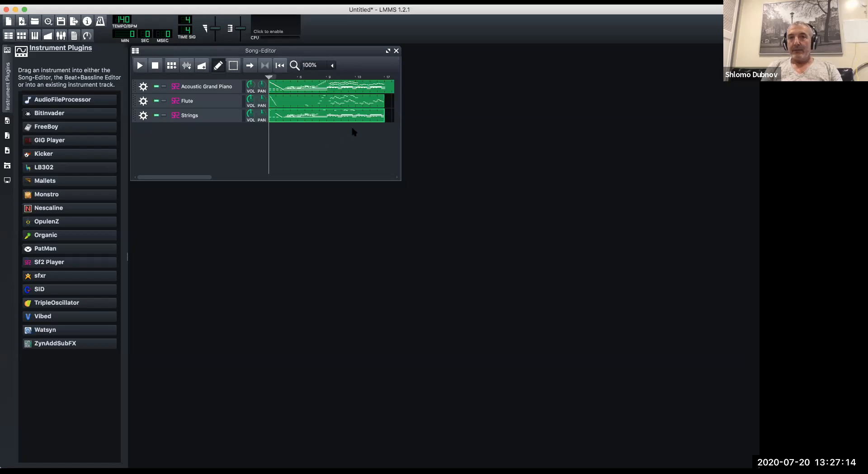
Solo the Acoustic Grand Piano track, play the song to hear it alone, and stop playback.
click(163, 87)
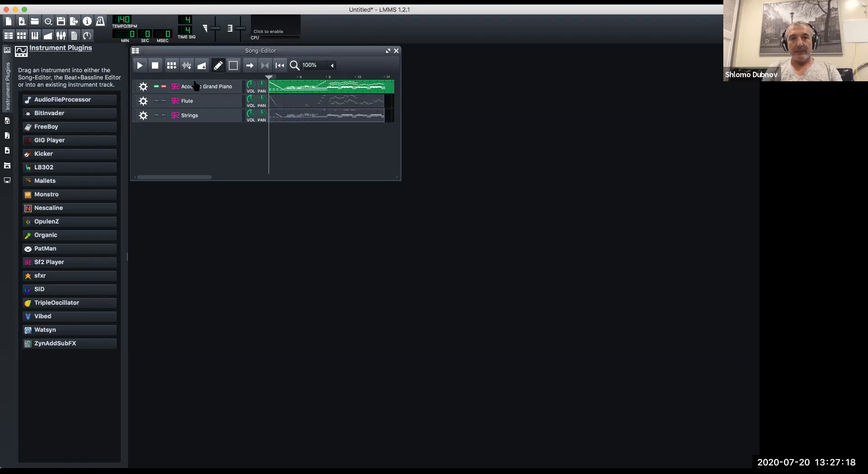
click(139, 66)
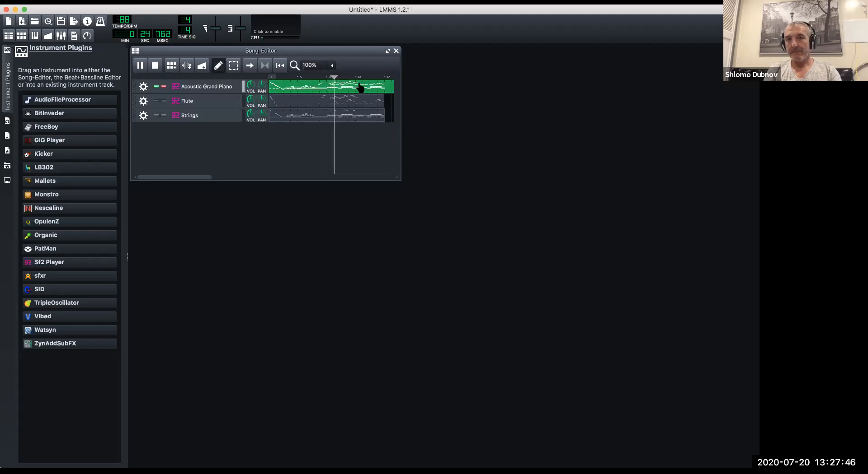
click(155, 66)
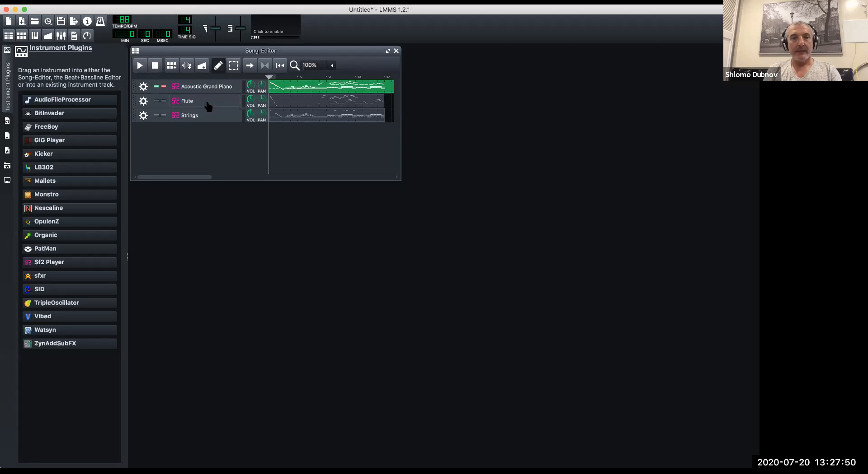
Solo the Flute track instead of the piano, listen to it with playback moved ahead to about bar 8, and stop.
click(164, 87)
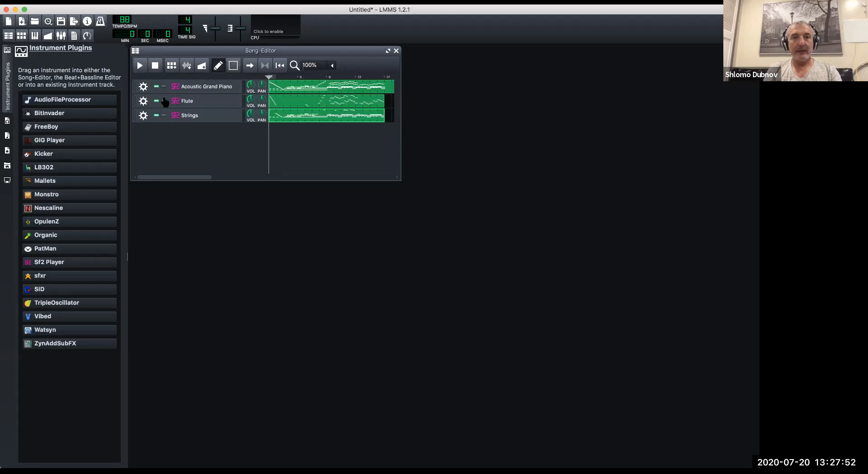
click(163, 101)
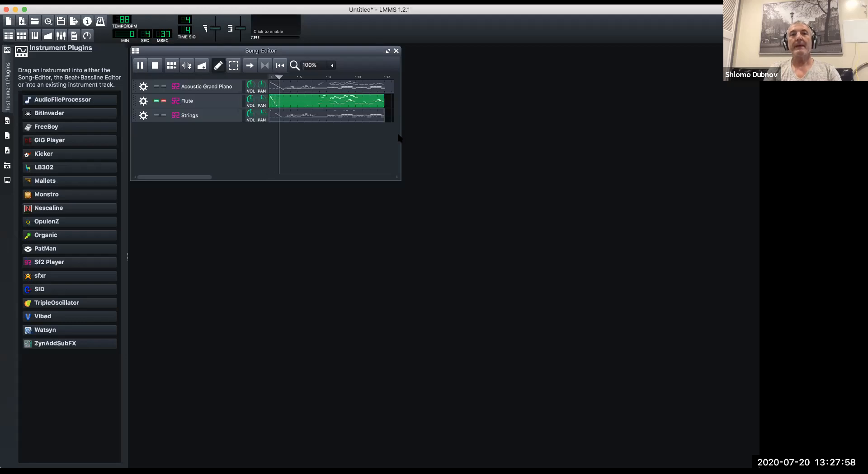
click(318, 78)
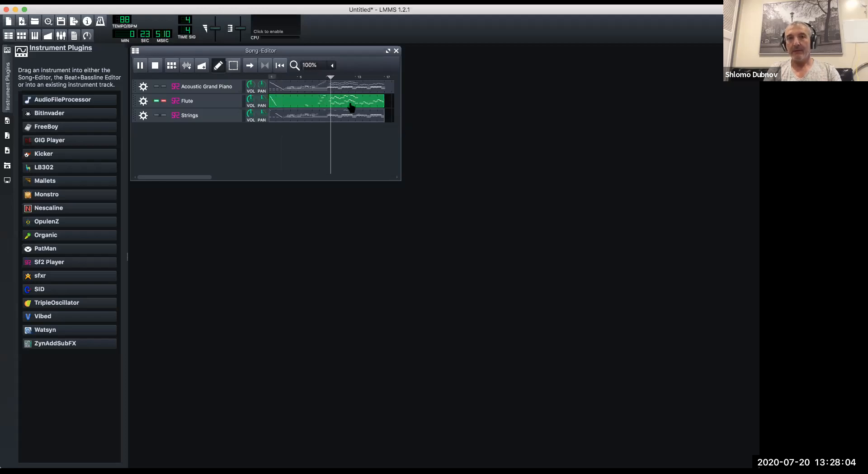
click(155, 66)
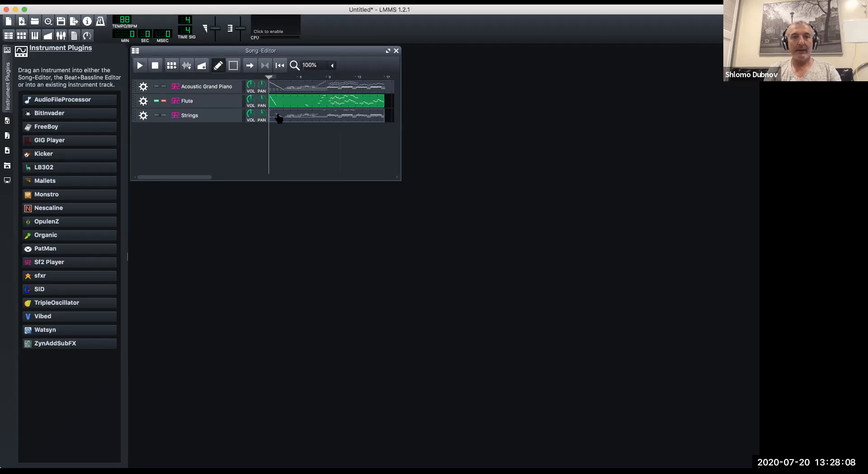
Solo the Strings track instead of the Flute, play it from the start, and stop playback.
click(163, 101)
click(164, 115)
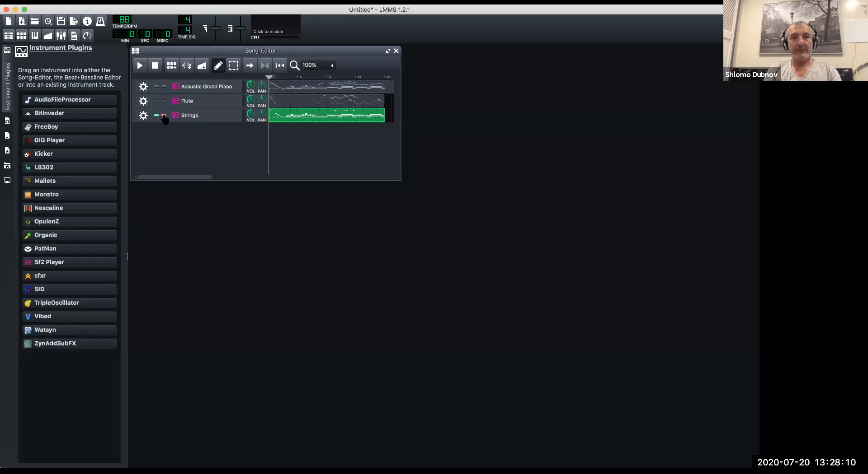
click(143, 63)
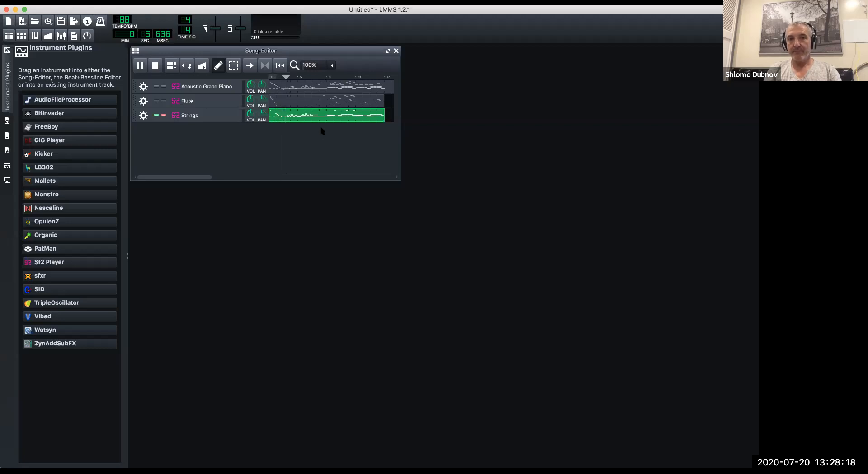
click(155, 66)
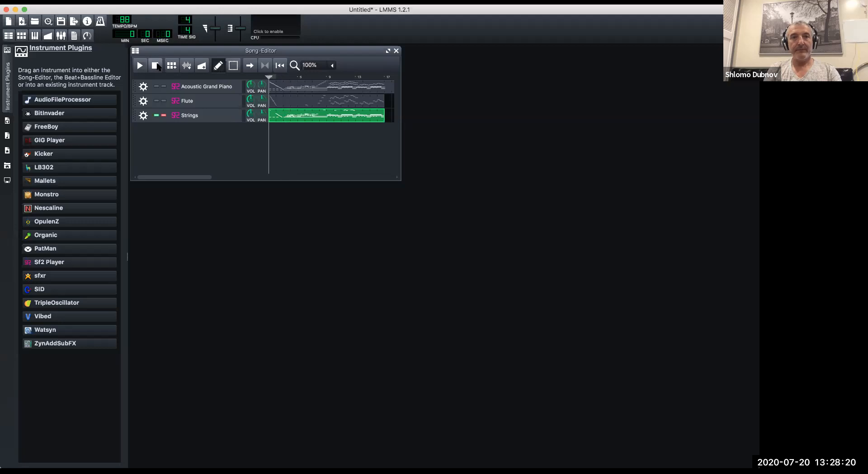
Solo the Flute track, unmute Strings alongside it, and turn soloing off so all three tracks are active.
click(163, 101)
click(156, 86)
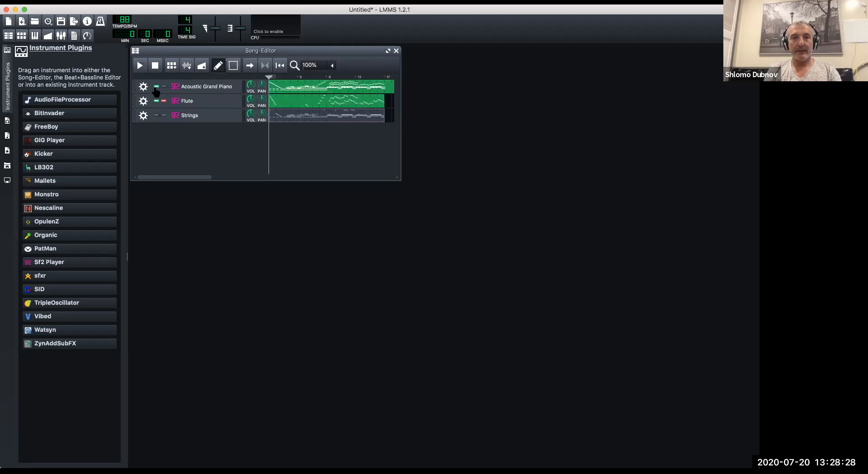
click(156, 86)
click(157, 115)
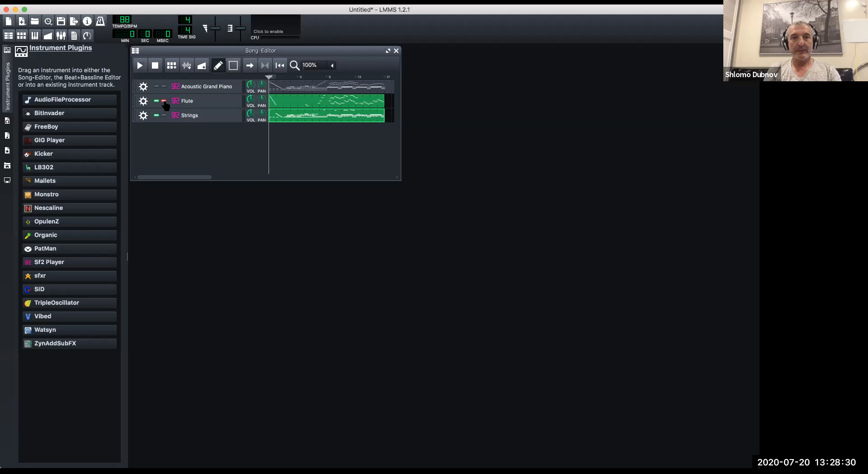
click(164, 101)
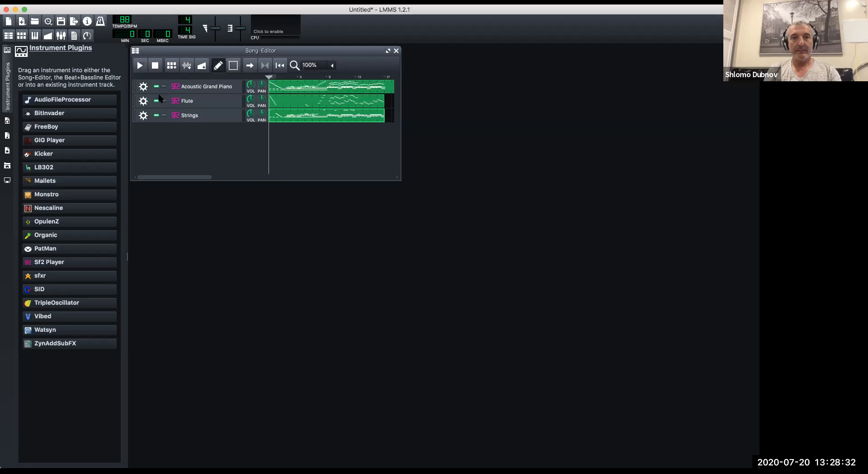
Remove the Acoustic Grand Piano track from the song, leaving the Flute and Strings tracks.
click(142, 87)
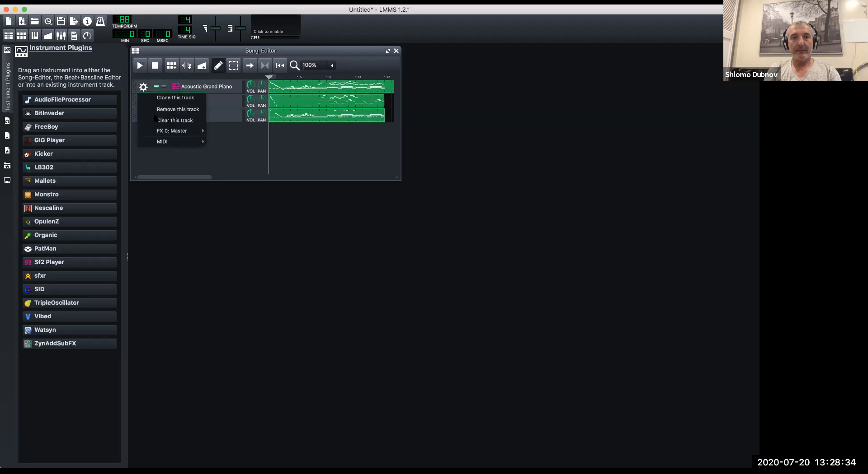
click(158, 111)
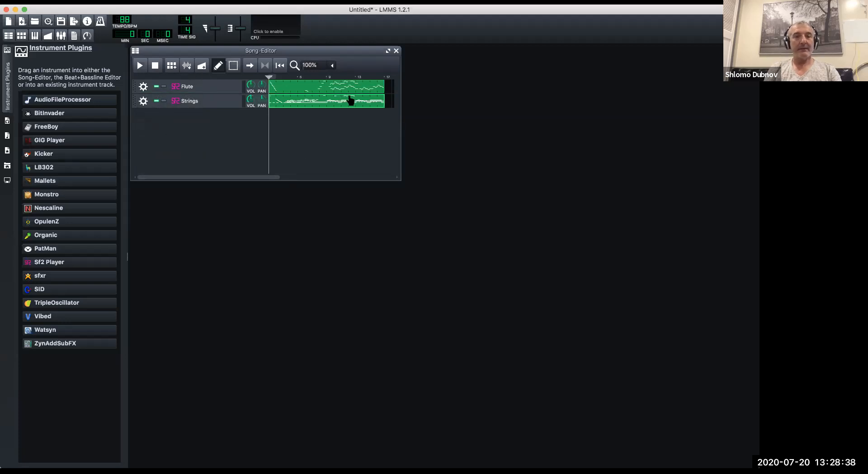
Try raising the tempo to 109 BPM, play the Flute and Strings arrangement through from the start, and stop playback.
drag(125, 25, 125, 27)
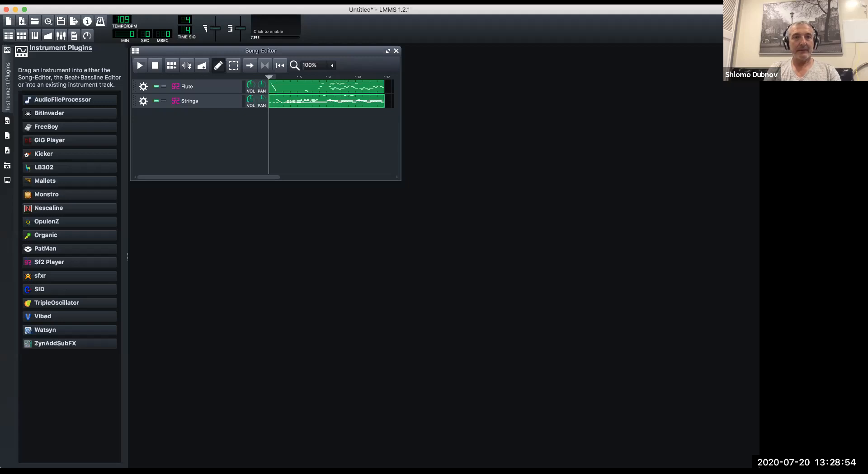
click(140, 66)
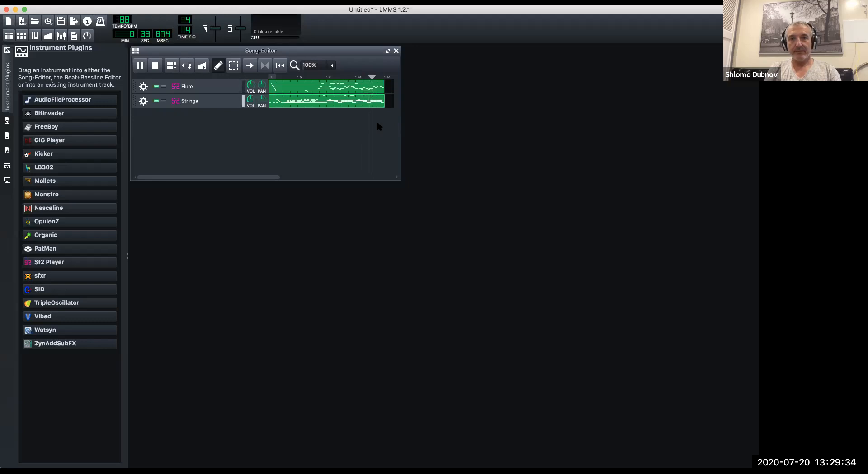
click(154, 66)
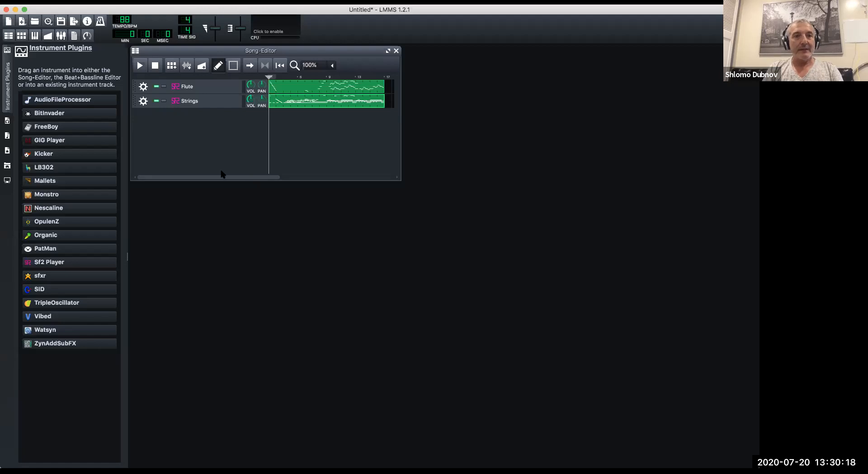
Start exporting the project as a compressed MP3 file with the Downloads folder as its destination.
click(56, 2)
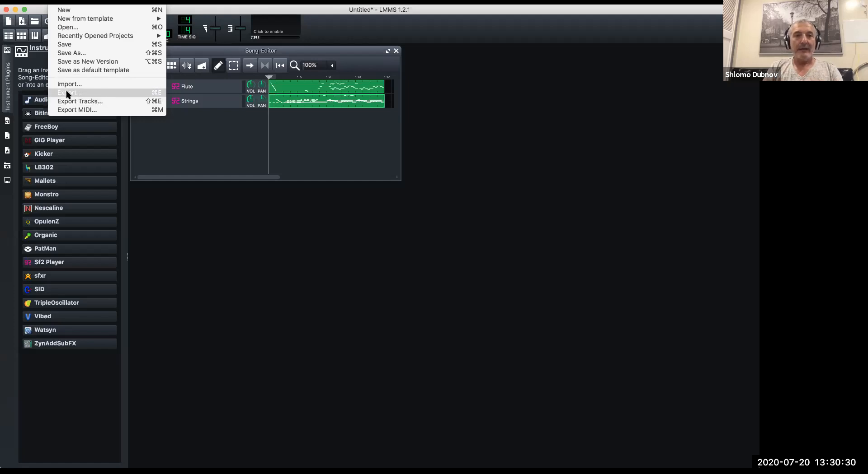
click(67, 94)
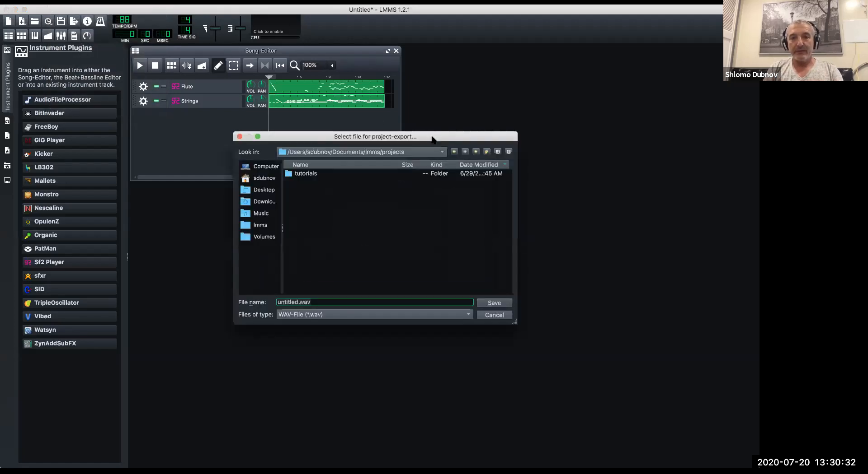
click(442, 314)
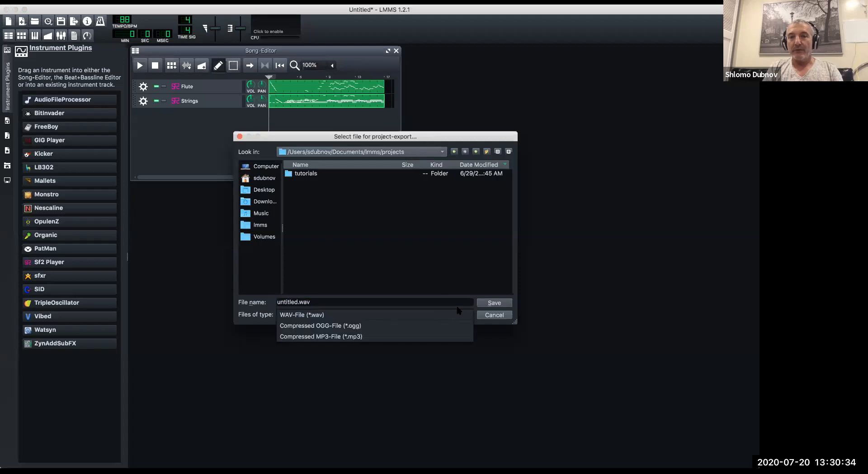
click(338, 336)
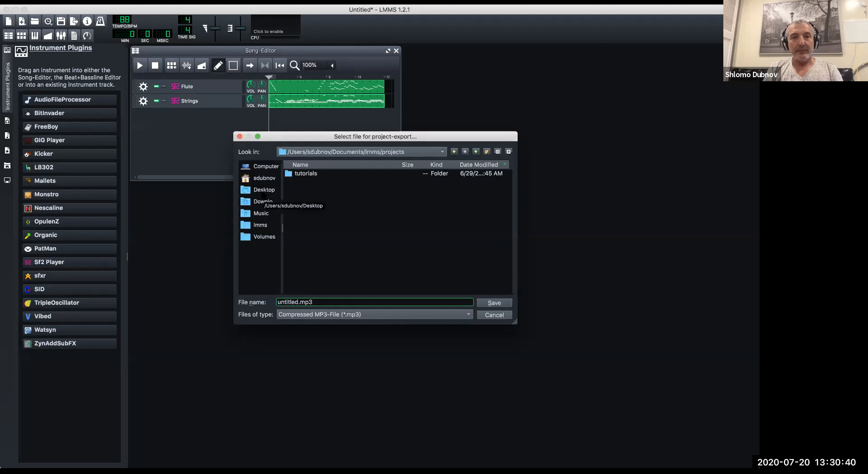
click(263, 191)
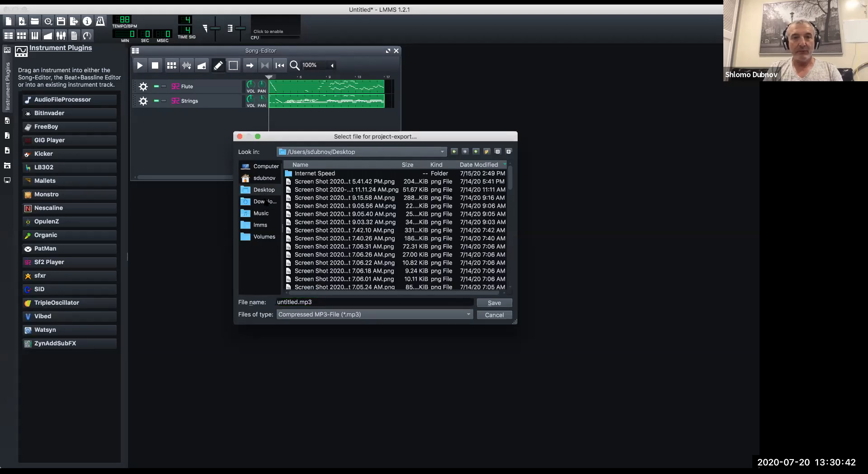
click(265, 202)
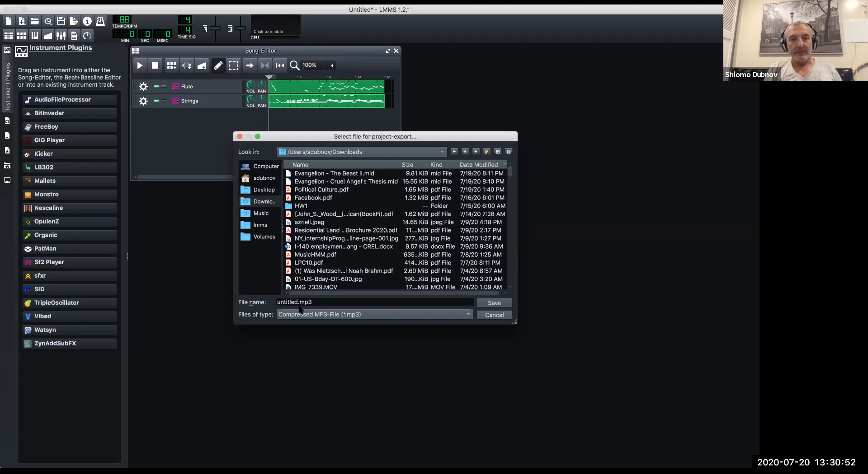
Name the export file HW2 beast.mp3 and accept it to reach the export settings.
click(299, 302)
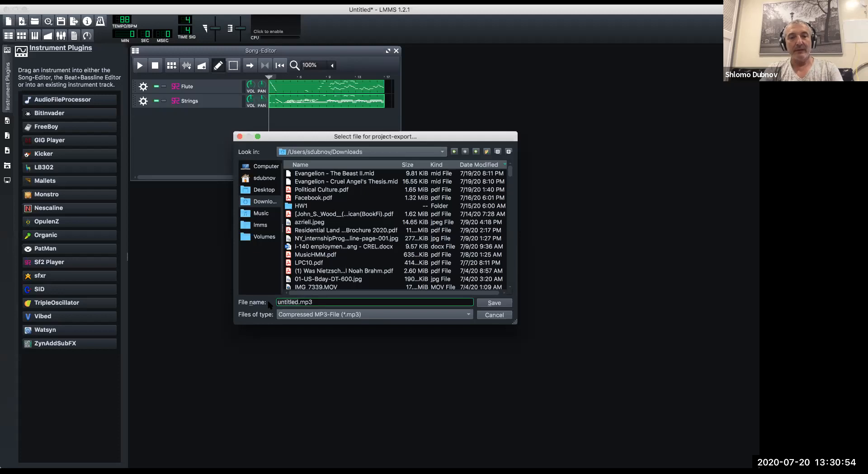
text(Hw)
key(BackSpace)
text(W2)
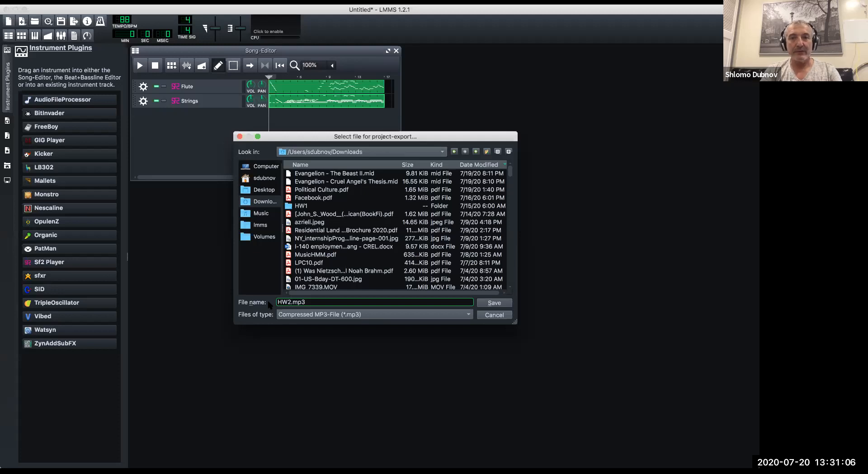
text(beast)
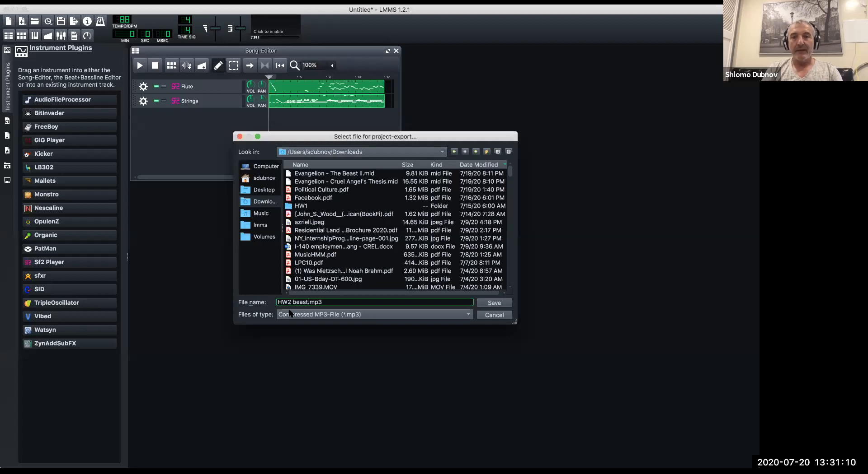
click(494, 304)
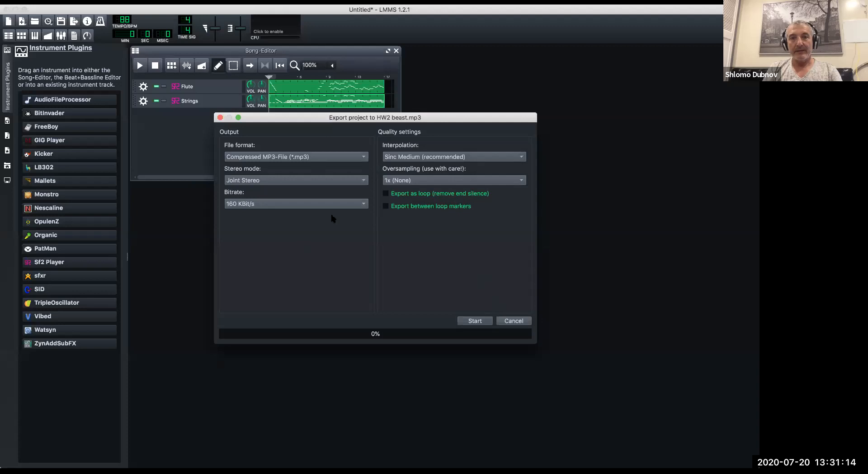
Review the bitrate choices, keep 160 KBit/s, and run the MP3 export.
click(342, 204)
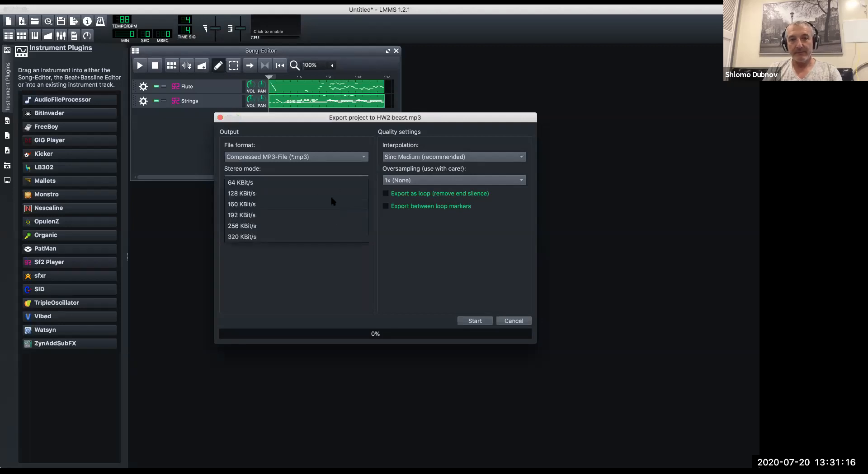
click(261, 206)
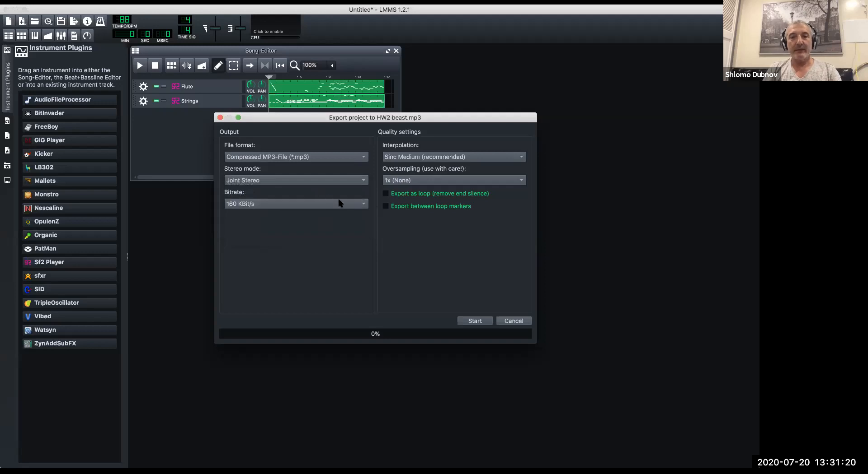
click(331, 203)
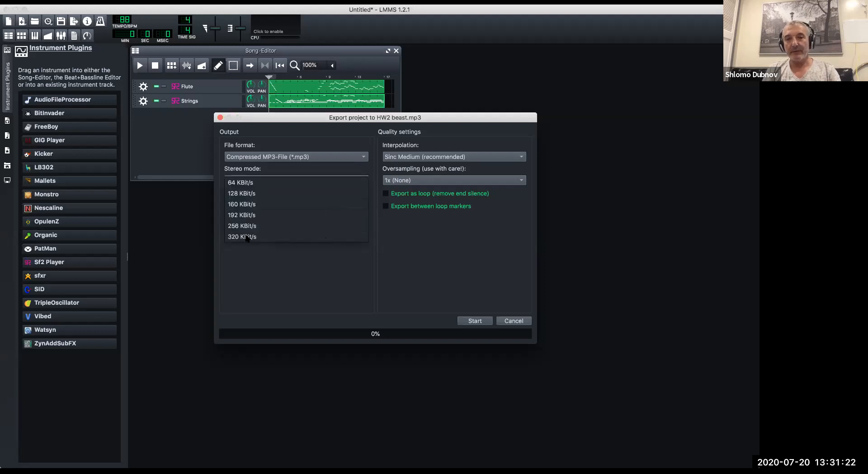
click(313, 206)
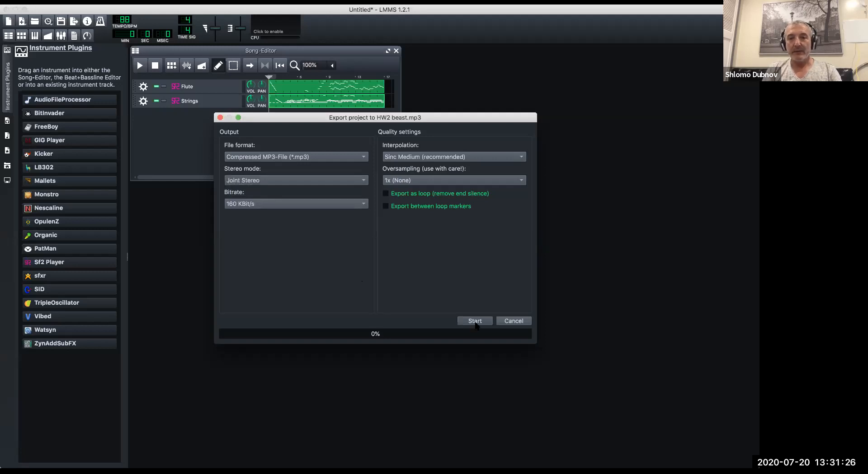
click(474, 321)
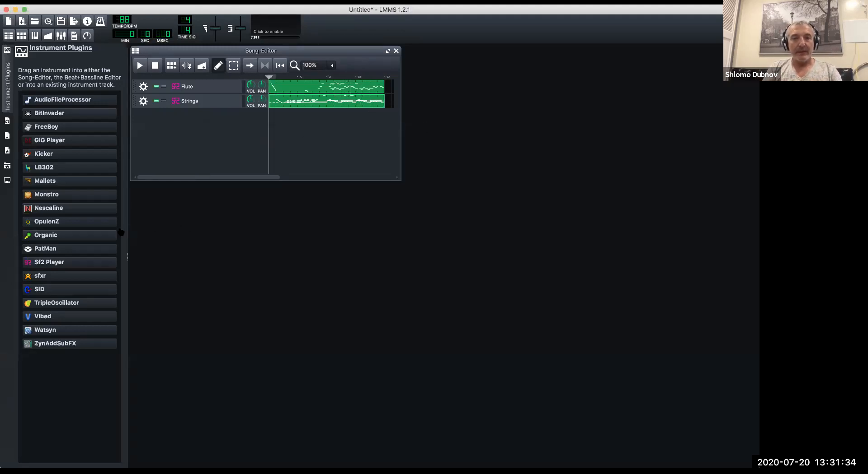
Switch to Finder and preview the exported HW2 beast.mp3 in the Downloads folder.
key(super+Tab)
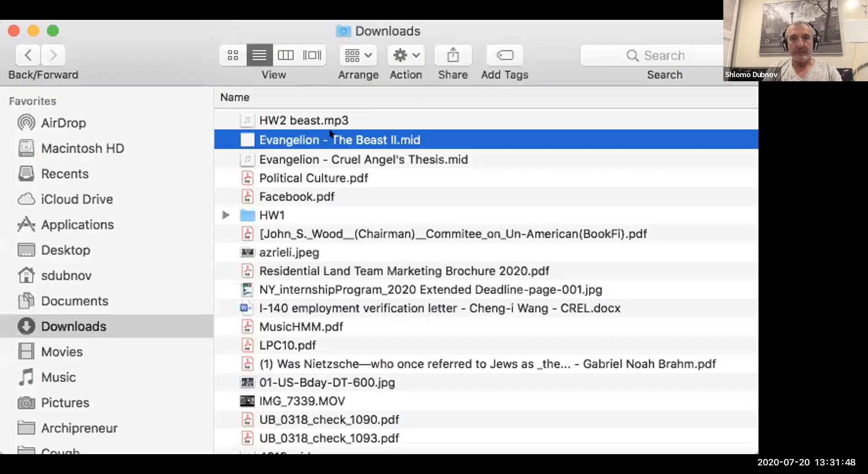
click(299, 120)
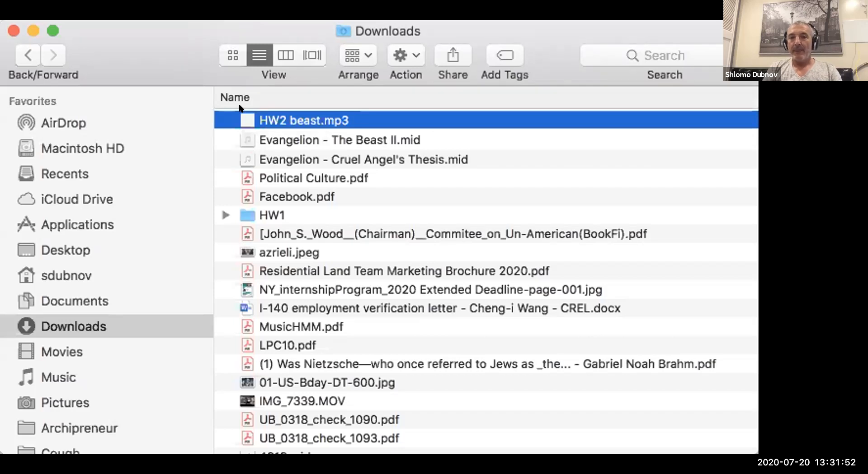
key(space)
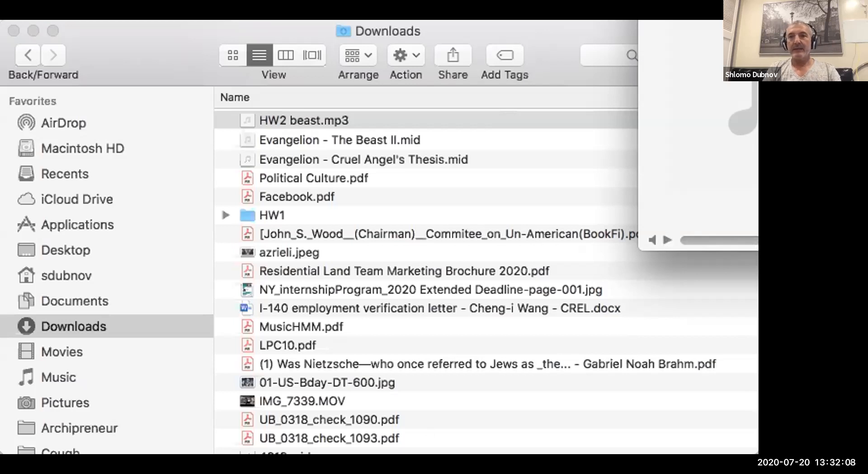
click(541, 433)
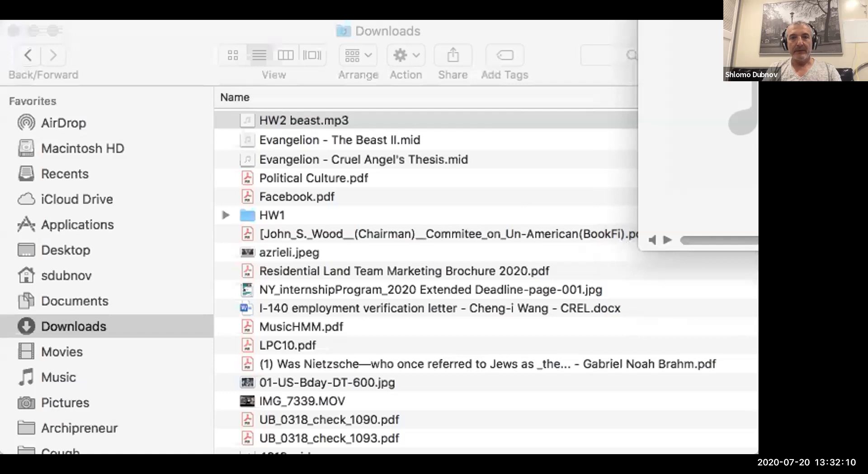